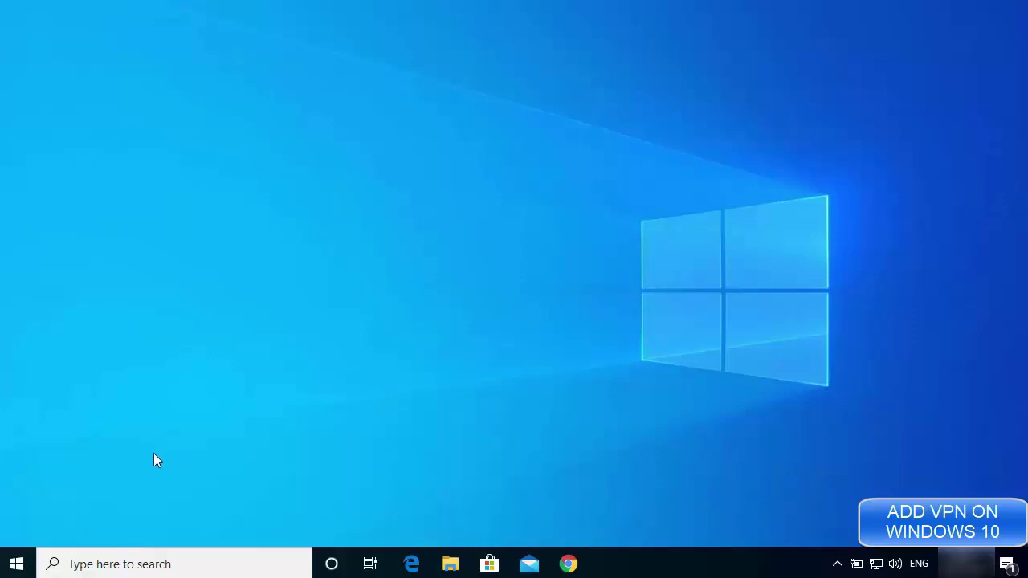
Step: Launch Settings from the Start menu's expanded left rail
{"action": "left_click", "coordinate": [17, 566]}
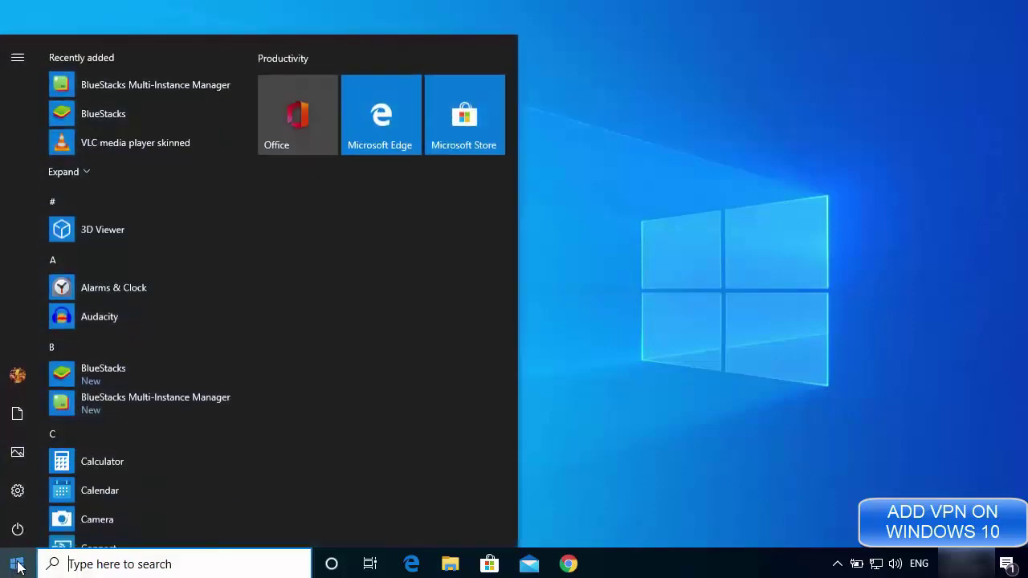
{"action": "mouse_move", "coordinate": [25, 499]}
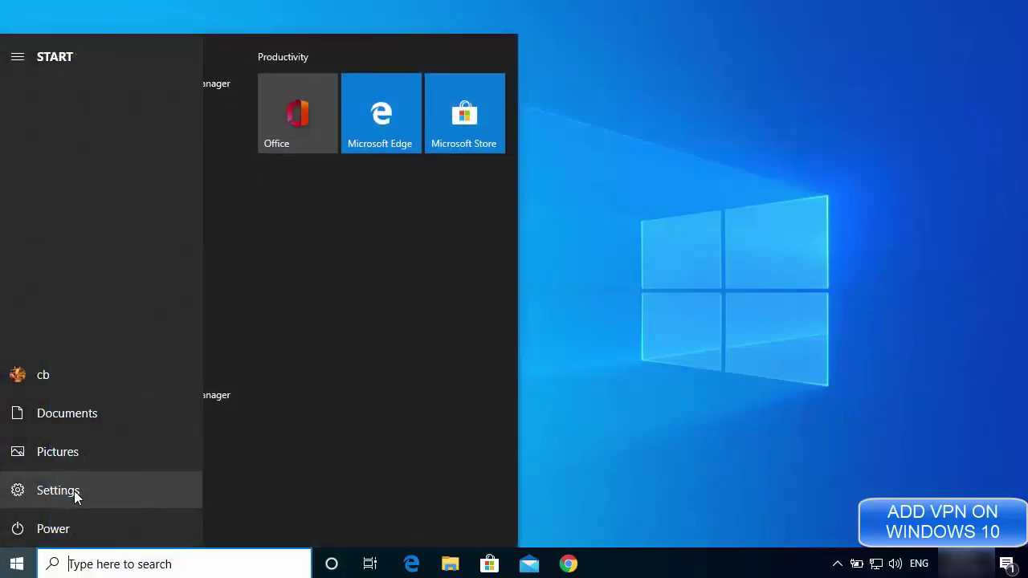
{"action": "left_click", "coordinate": [58, 490]}
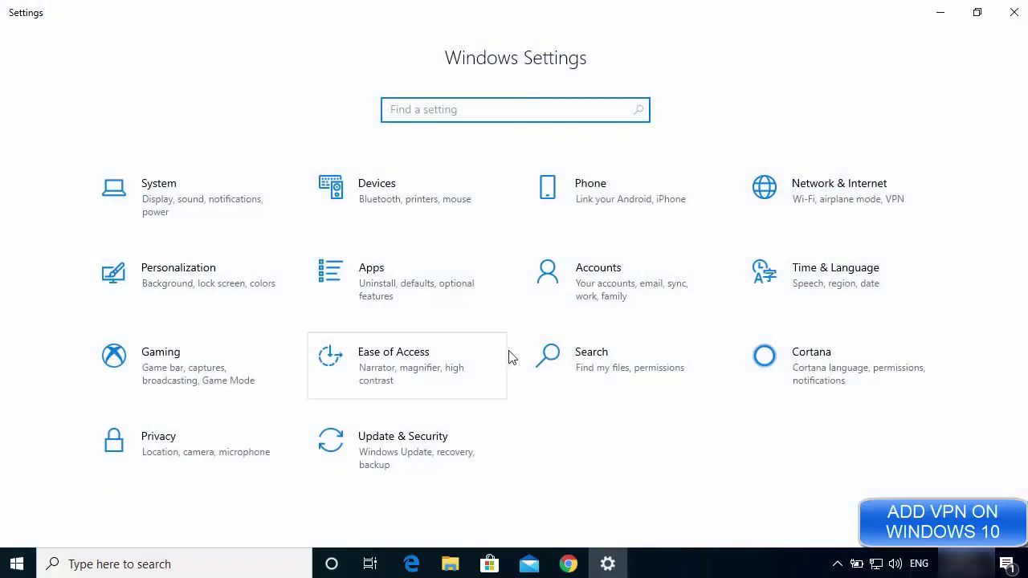
Step: Go to Network & Internet > VPN and start 'Add a VPN connection'
{"action": "left_click", "coordinate": [822, 199]}
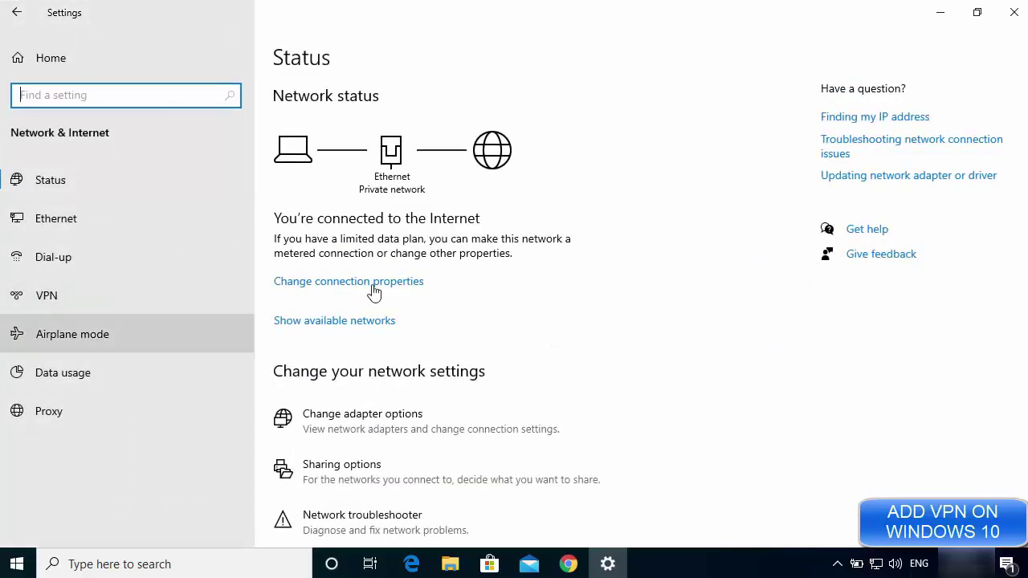
{"action": "left_click", "coordinate": [57, 299]}
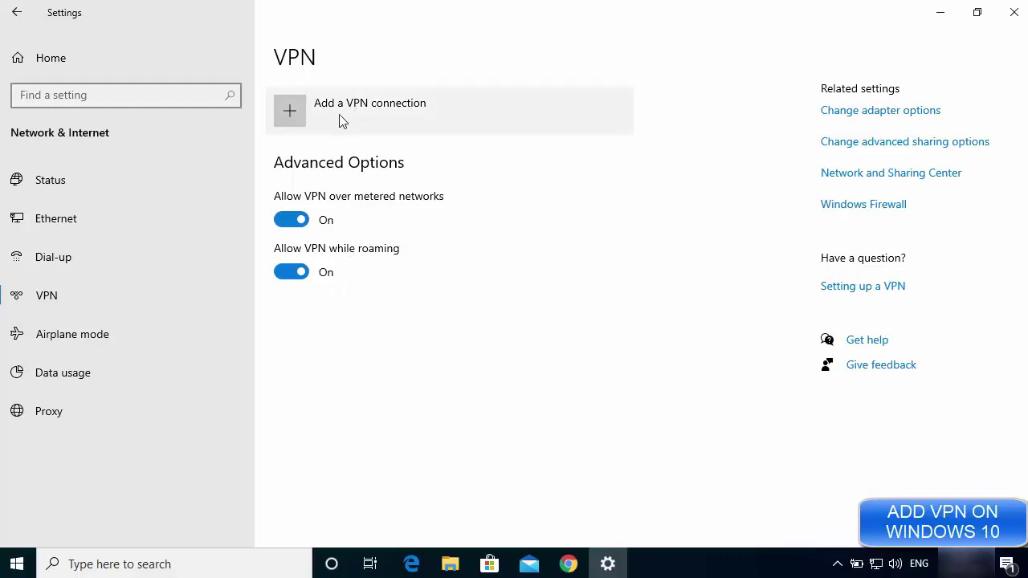
{"action": "left_click", "coordinate": [366, 120]}
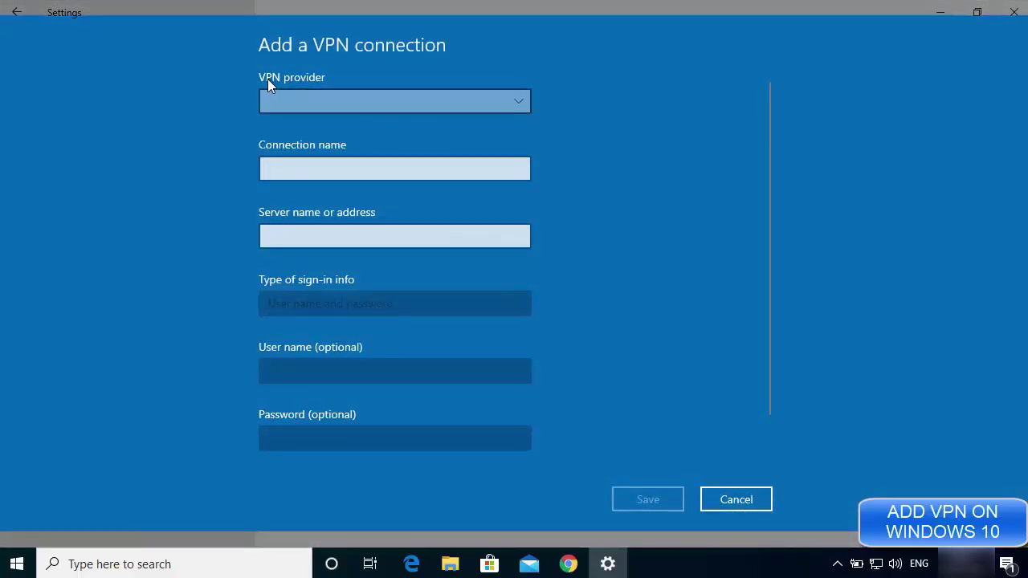
Step: Choose Windows (built-in) as the VPN provider and enter VPNBOOK as the connection name
{"action": "left_click", "coordinate": [310, 107]}
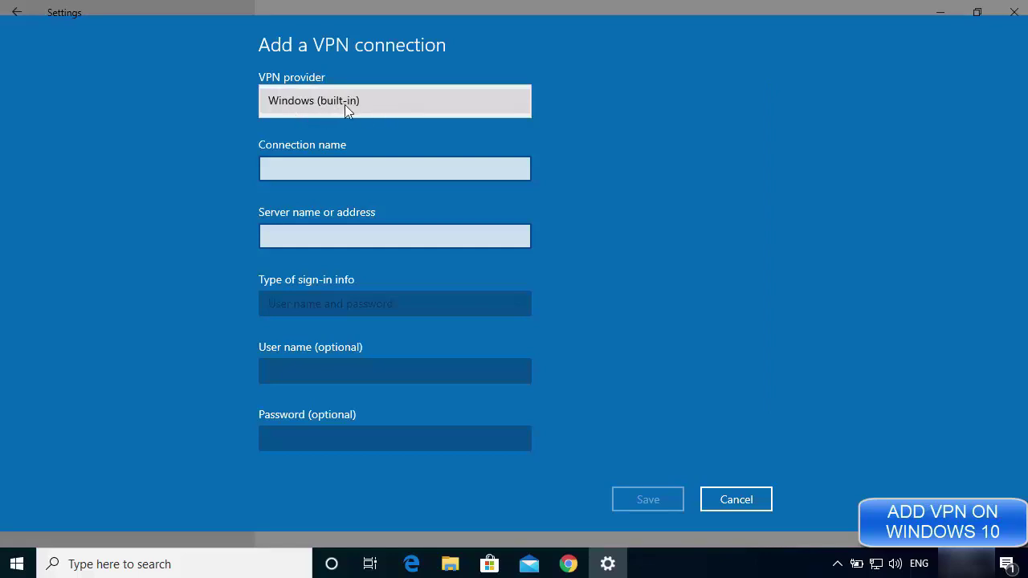
{"action": "left_click", "coordinate": [329, 103]}
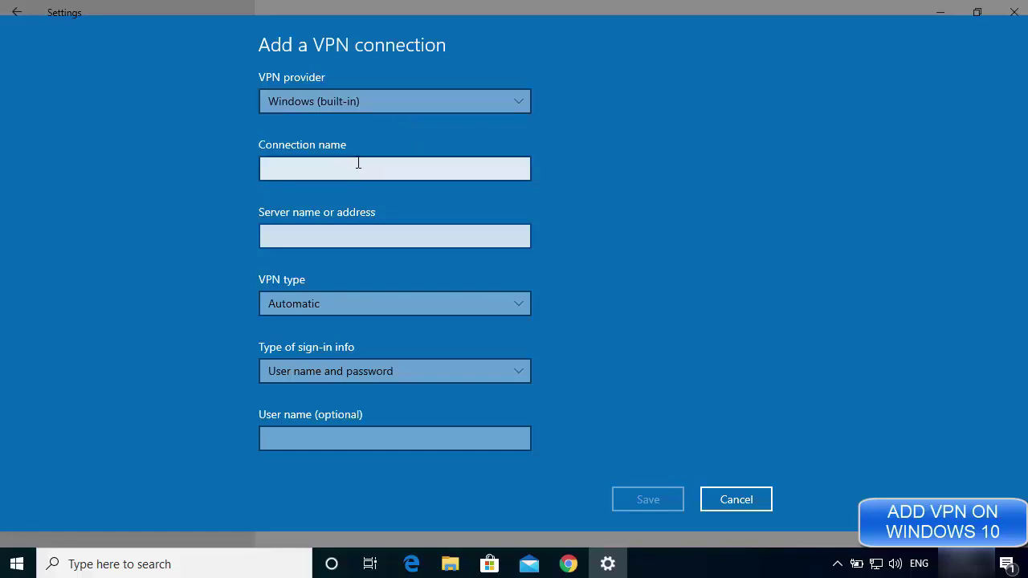
{"action": "left_click", "coordinate": [399, 171]}
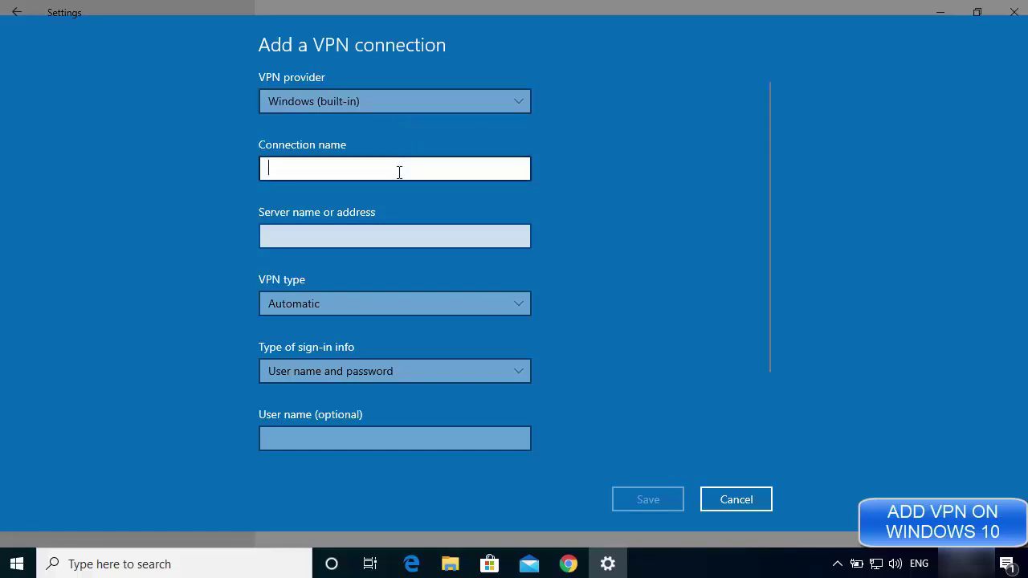
{"action": "type", "text": "VPNBOOK"}
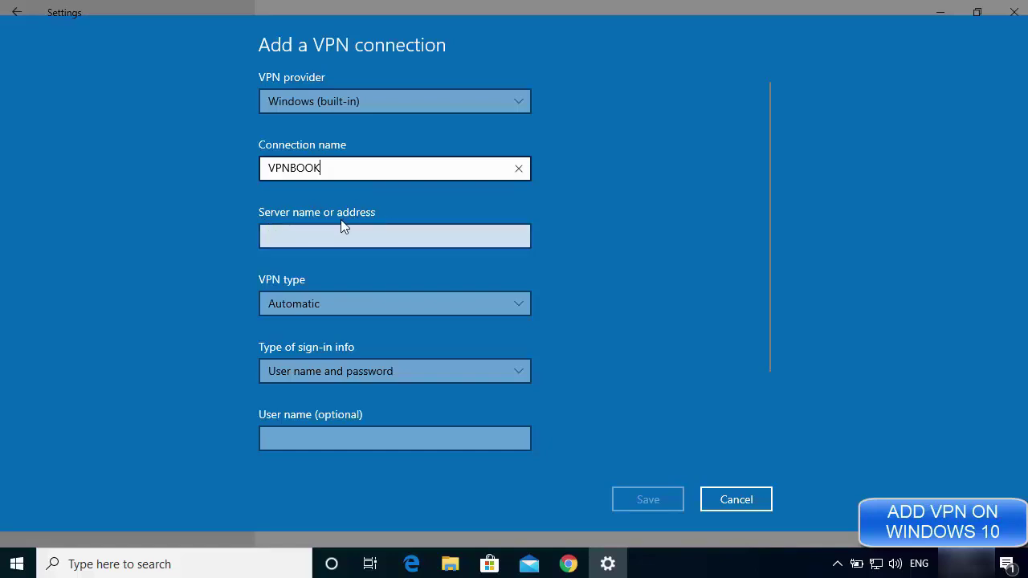
Step: Switch to Chrome, open vpnbook.com's Free VPN page and scroll to the server lists
{"action": "left_click", "coordinate": [570, 564]}
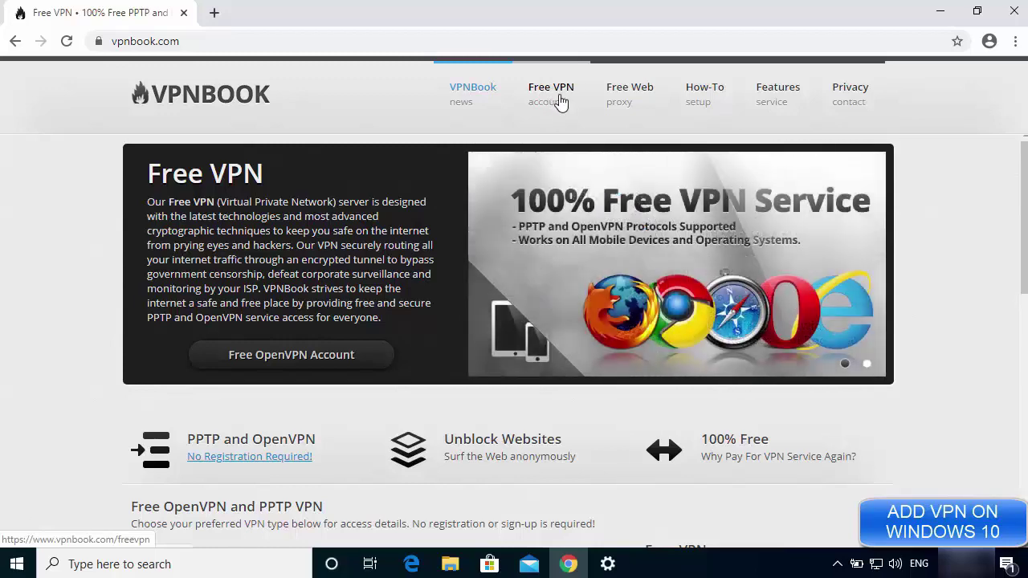
{"action": "left_click", "coordinate": [556, 108]}
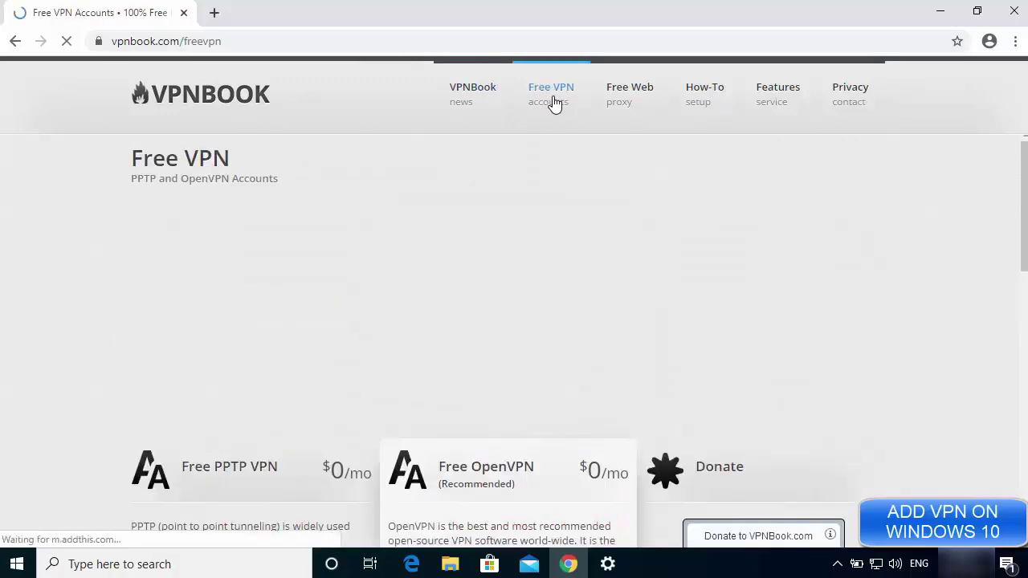
{"action": "scroll", "coordinate": [96, 306], "scroll_direction": "down", "scroll_amount": 3}
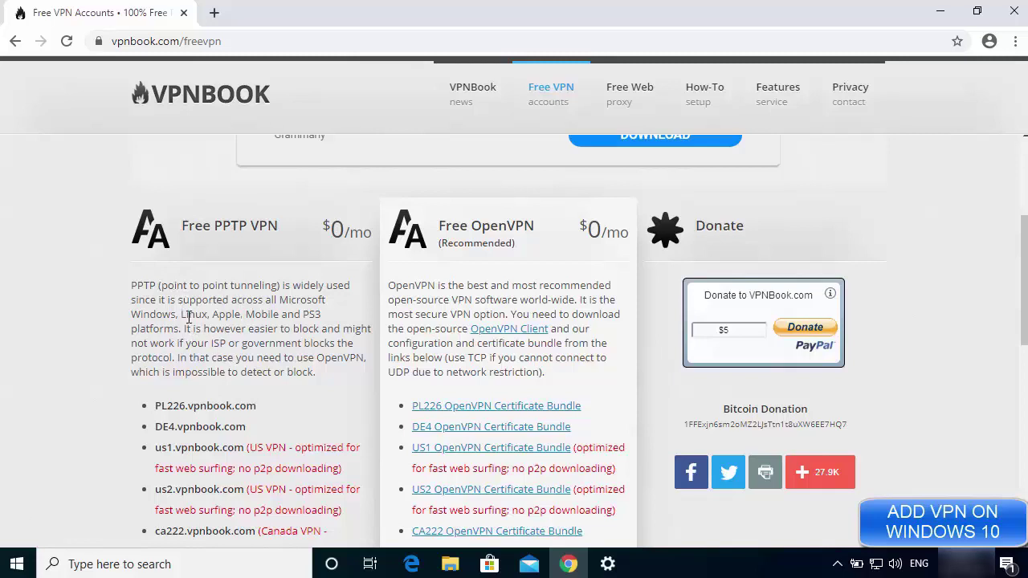
Step: Select the fr1.vpnbook.com server address in the PPTP list for copying
{"action": "scroll", "coordinate": [189, 286], "scroll_direction": "down", "scroll_amount": 2}
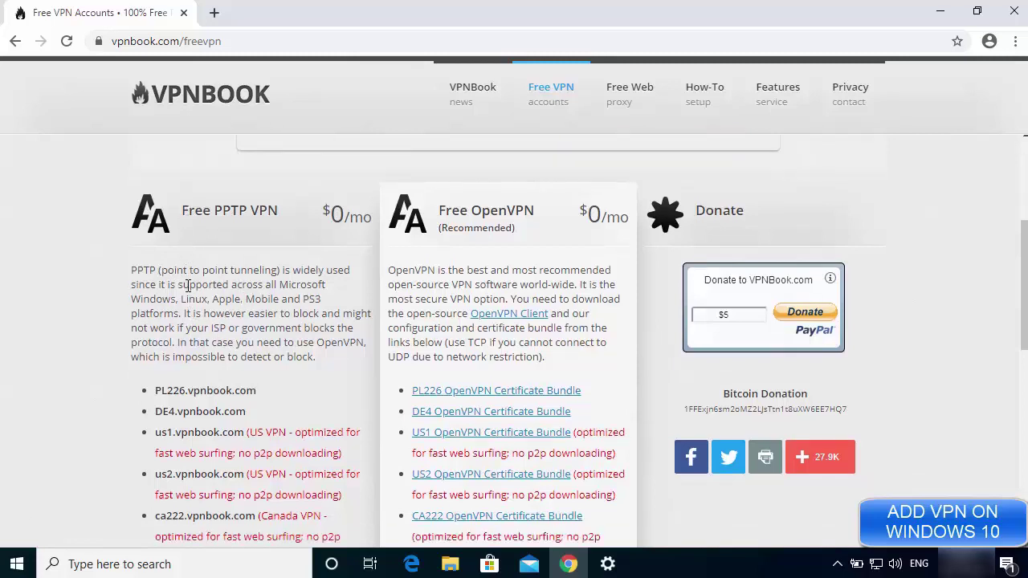
{"action": "scroll", "coordinate": [190, 291], "scroll_direction": "down", "scroll_amount": 1}
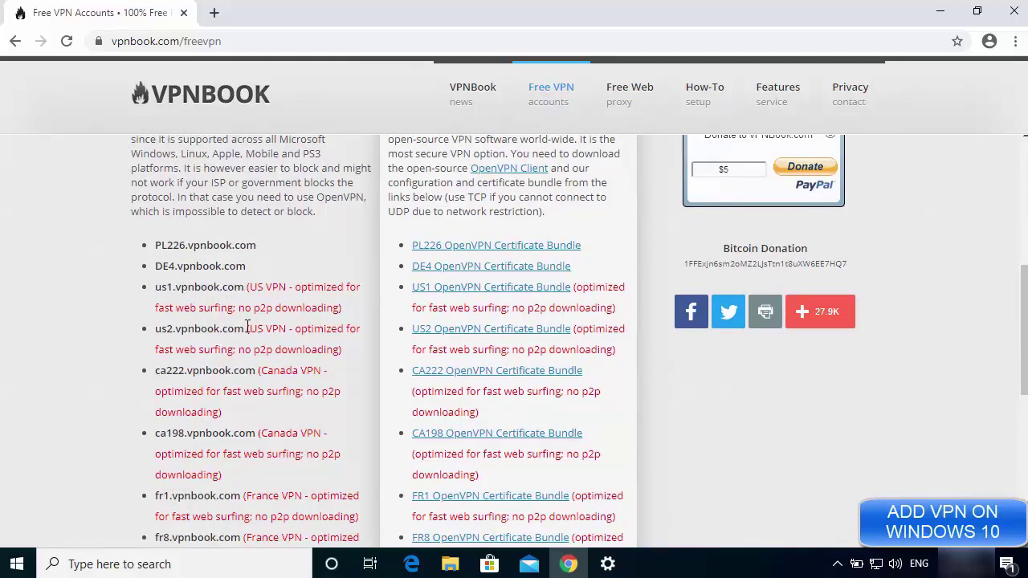
{"action": "scroll", "coordinate": [224, 289], "scroll_direction": "down", "scroll_amount": 1}
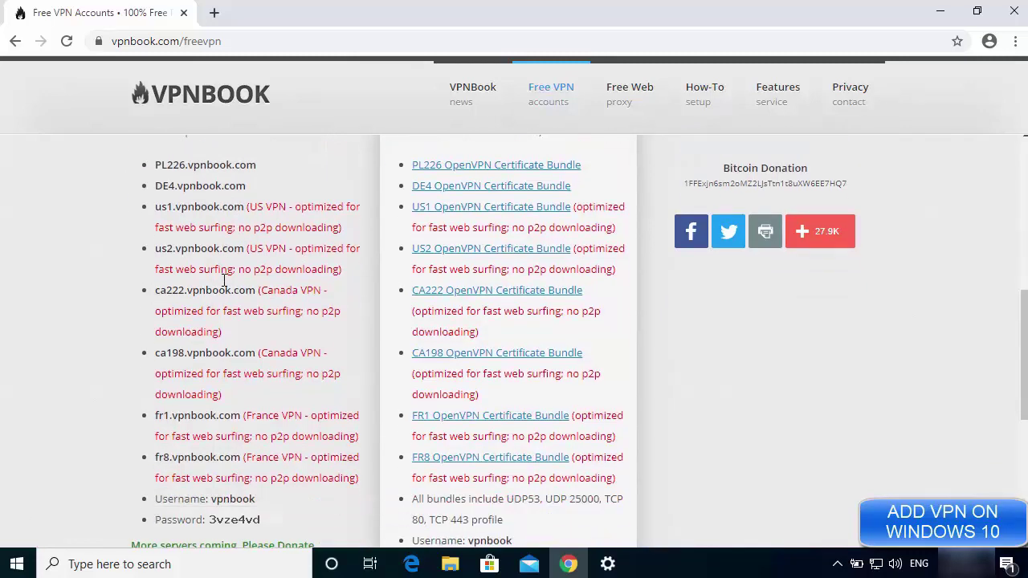
{"action": "left_click_drag", "start_coordinate": [156, 249], "coordinate": [238, 251]}
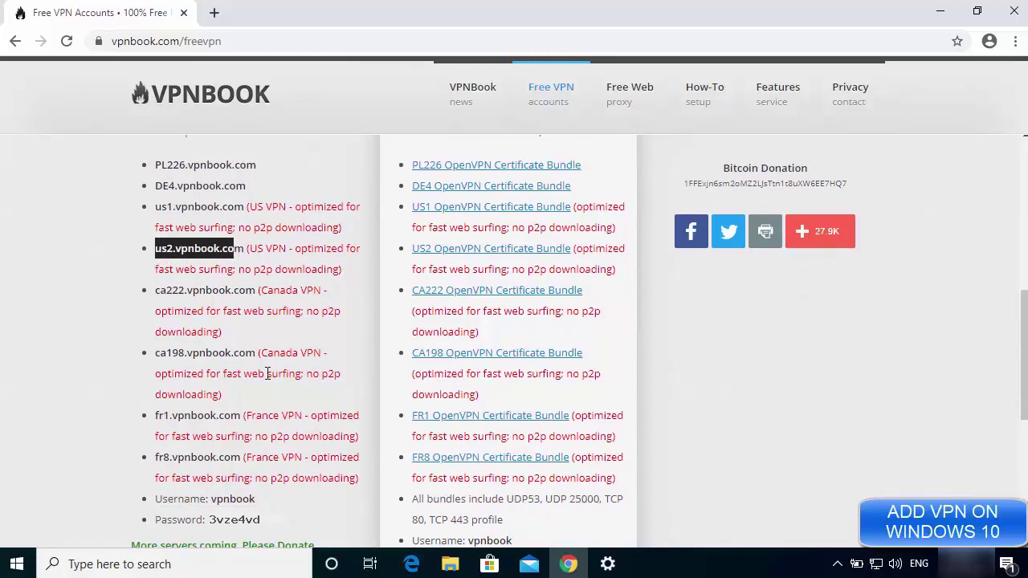
{"action": "left_click", "coordinate": [218, 377]}
{"action": "scroll", "coordinate": [219, 378], "scroll_direction": "down", "scroll_amount": 1}
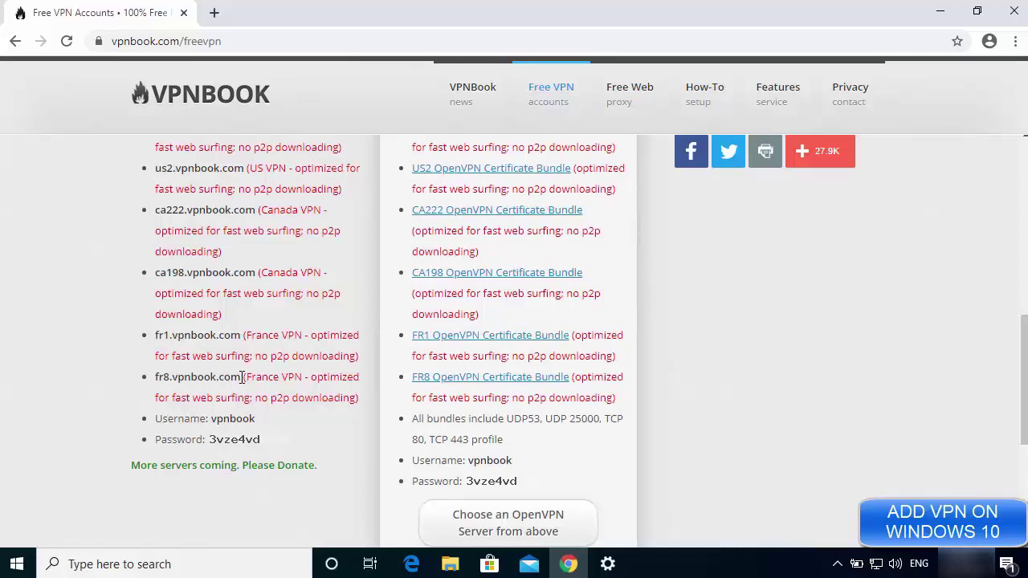
{"action": "left_click_drag", "start_coordinate": [241, 377], "coordinate": [155, 378]}
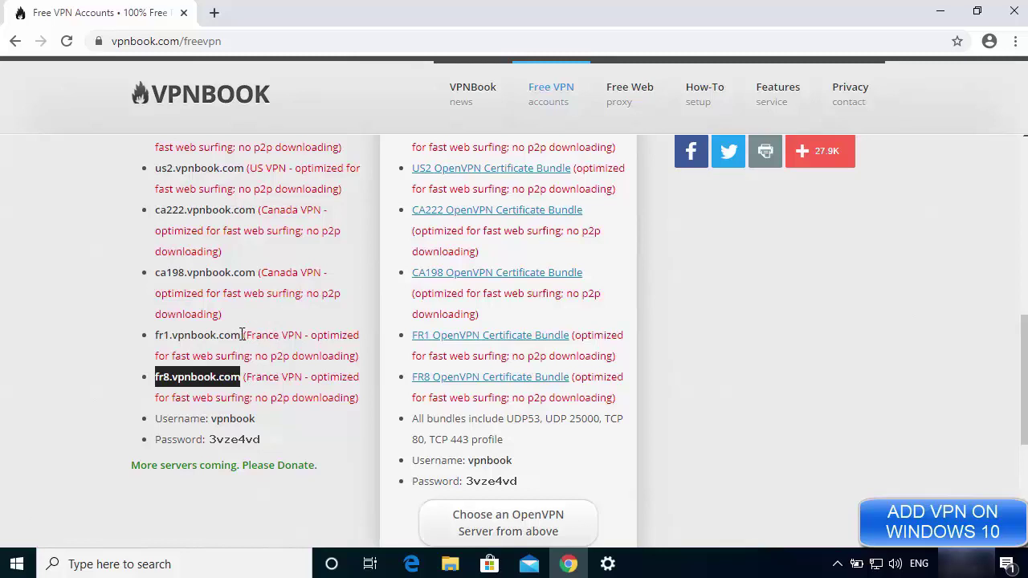
{"action": "left_click_drag", "start_coordinate": [241, 337], "coordinate": [155, 335]}
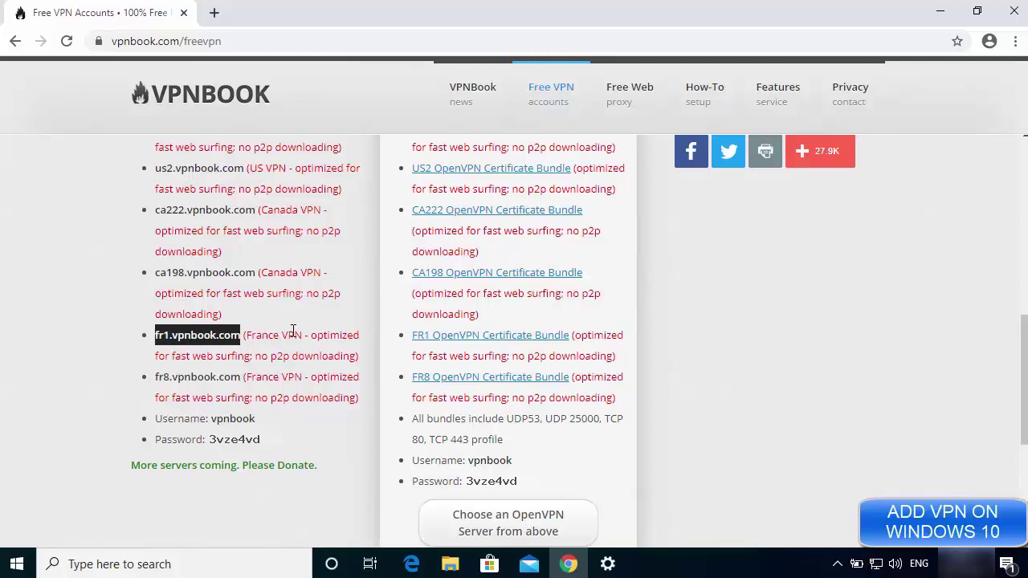
{"action": "left_click", "coordinate": [310, 355]}
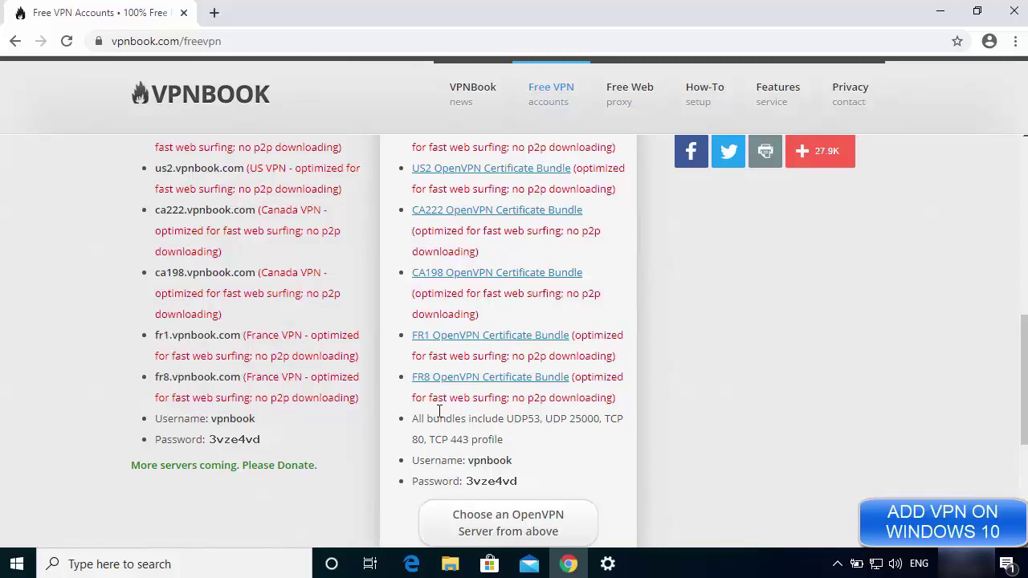
{"action": "left_click_drag", "start_coordinate": [241, 336], "coordinate": [155, 340]}
{"action": "key", "text": "ctrl+c"}
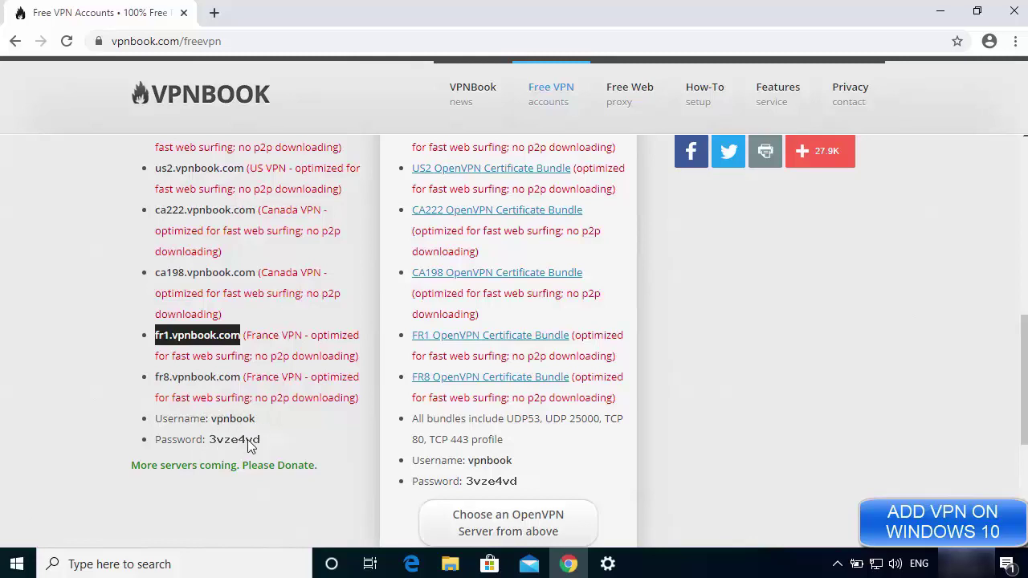
Step: Paste fr1.vpnbook.com as the server address and set the VPN type to PPTP
{"action": "left_click", "coordinate": [935, 13]}
{"action": "left_click", "coordinate": [338, 242]}
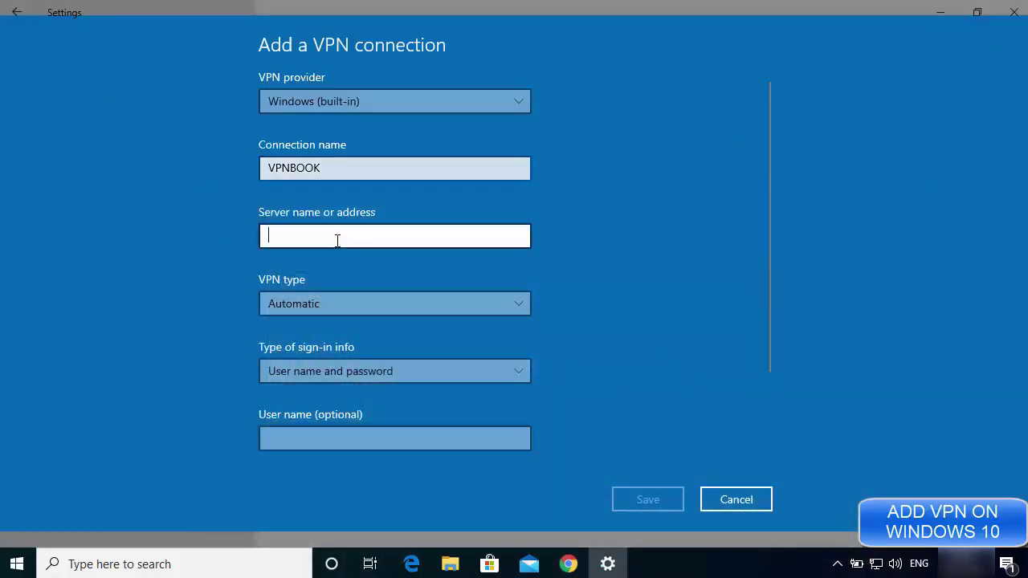
{"action": "key", "text": "ctrl+v"}
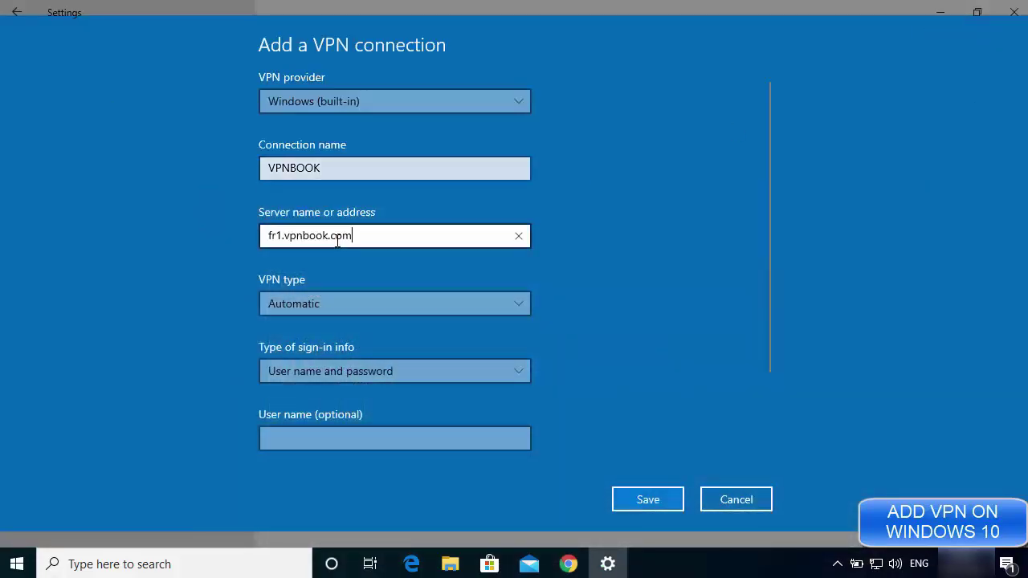
{"action": "left_click", "coordinate": [313, 303]}
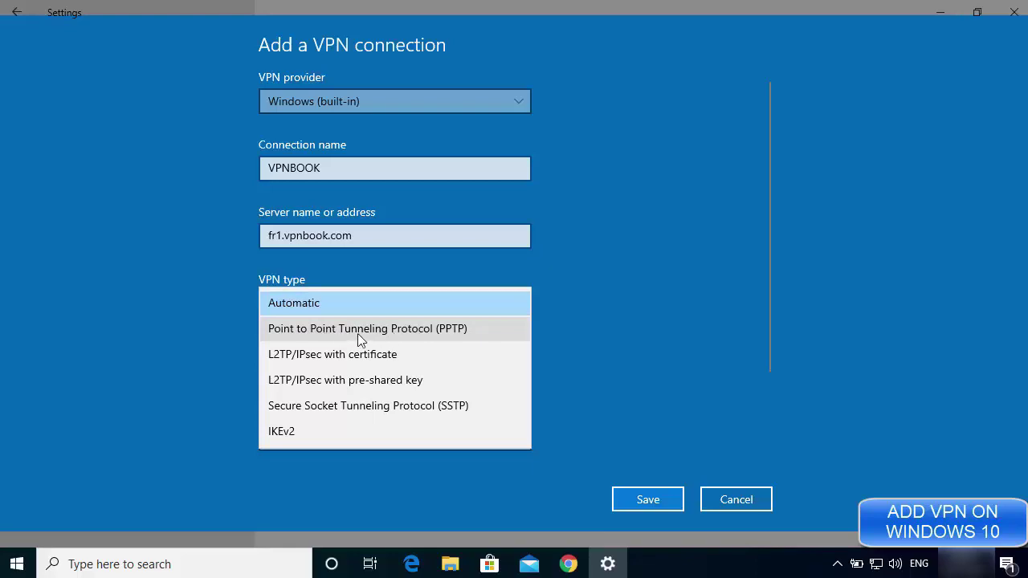
{"action": "left_click", "coordinate": [437, 330]}
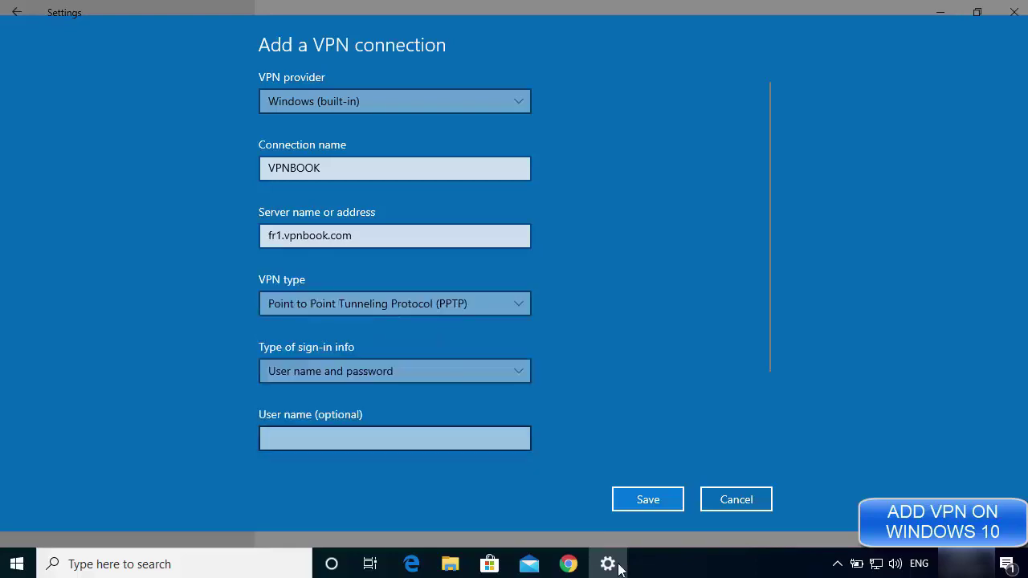
Step: Keep 'User name and password' as the type of sign-in info
{"action": "left_click", "coordinate": [568, 563]}
{"action": "scroll", "coordinate": [234, 235], "scroll_direction": "up", "scroll_amount": 4}
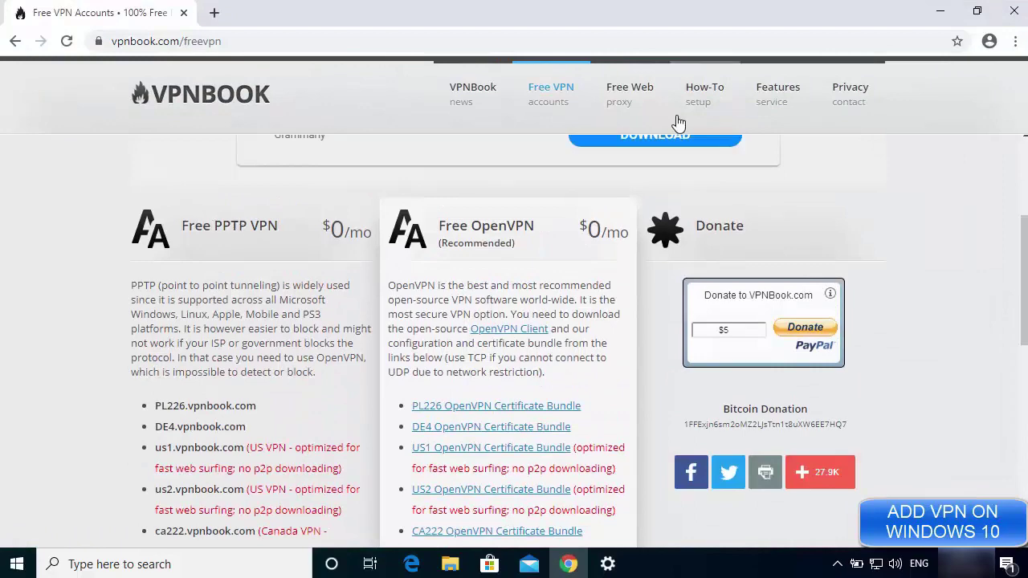
{"action": "left_click", "coordinate": [939, 11]}
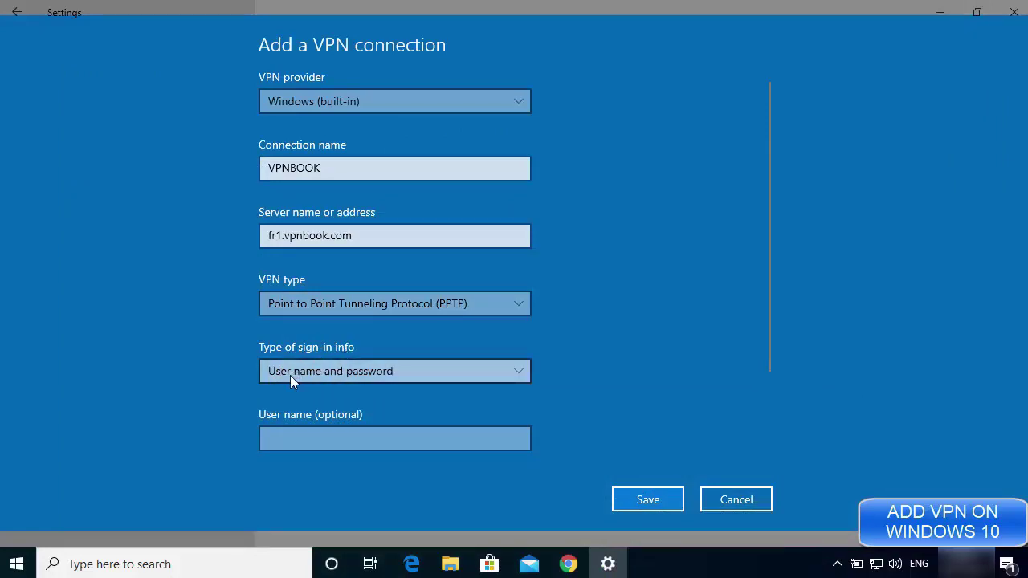
{"action": "left_click", "coordinate": [320, 373]}
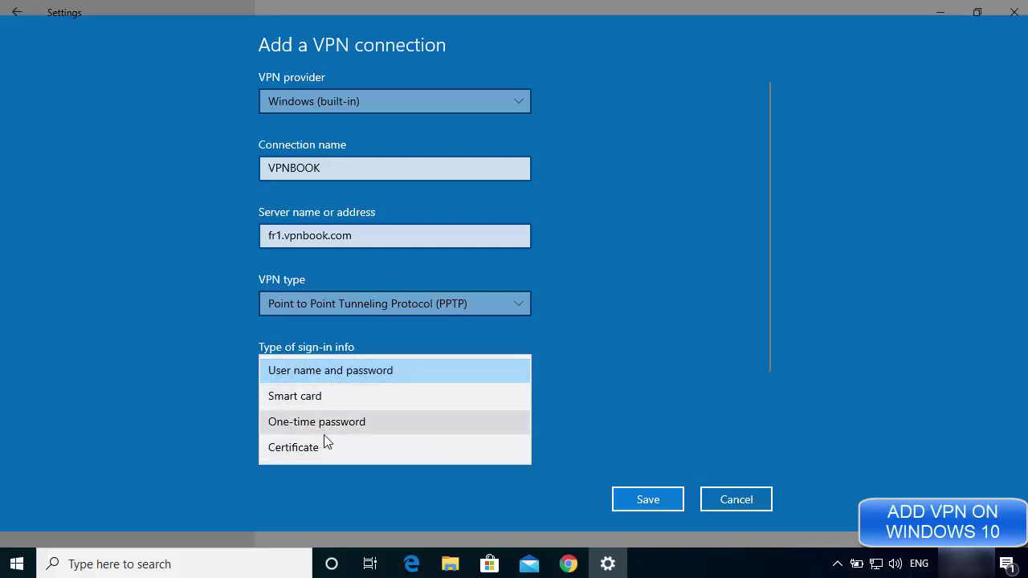
{"action": "left_click", "coordinate": [322, 373]}
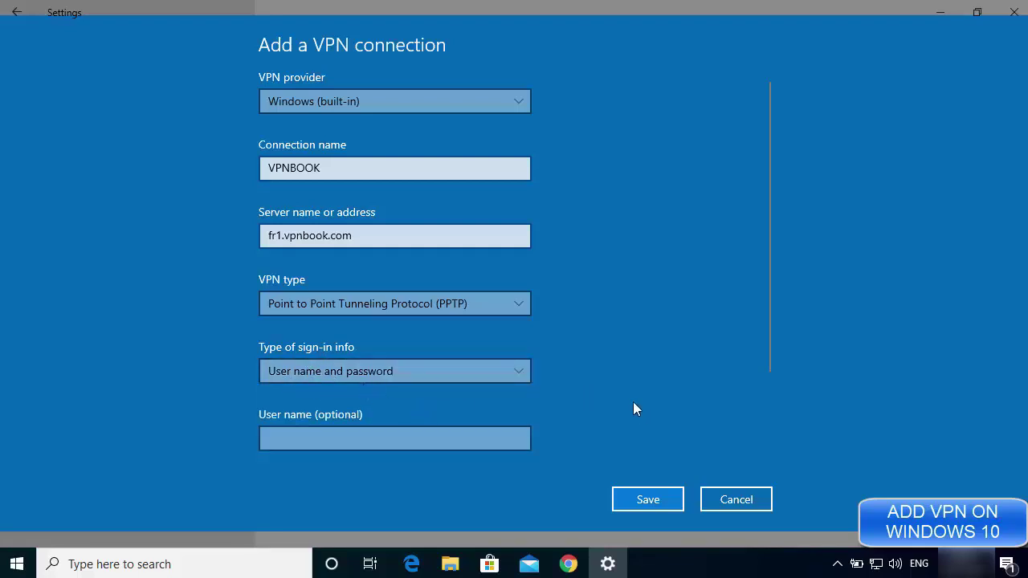
{"action": "scroll", "coordinate": [634, 403], "scroll_direction": "down", "scroll_amount": 2}
{"action": "left_click", "coordinate": [350, 316]}
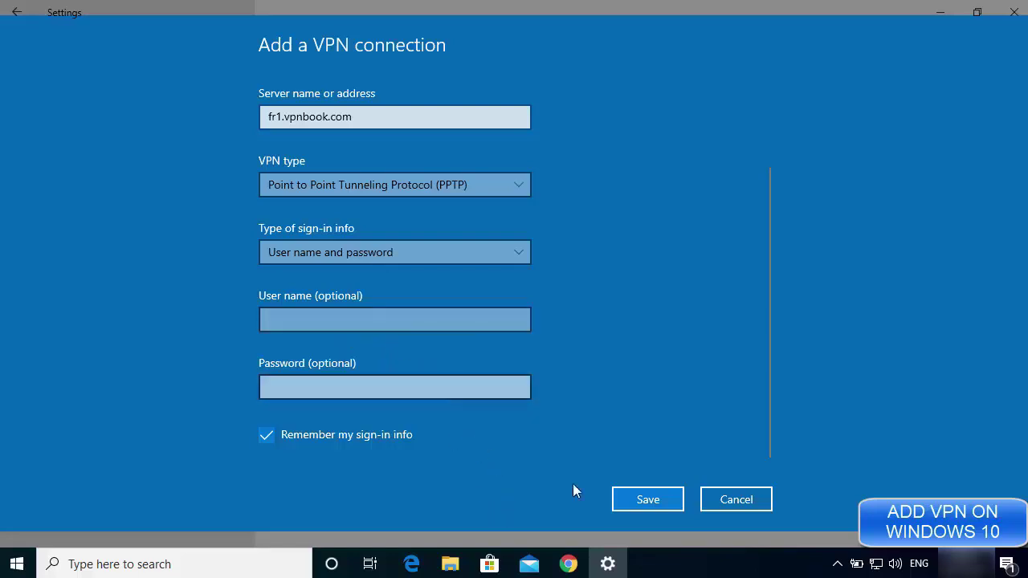
Step: Select the VPNBook username shown on the vpnbook page in Chrome
{"action": "left_click", "coordinate": [567, 564]}
{"action": "scroll", "coordinate": [326, 455], "scroll_direction": "down", "scroll_amount": 2}
{"action": "scroll", "coordinate": [326, 455], "scroll_direction": "down", "scroll_amount": 3}
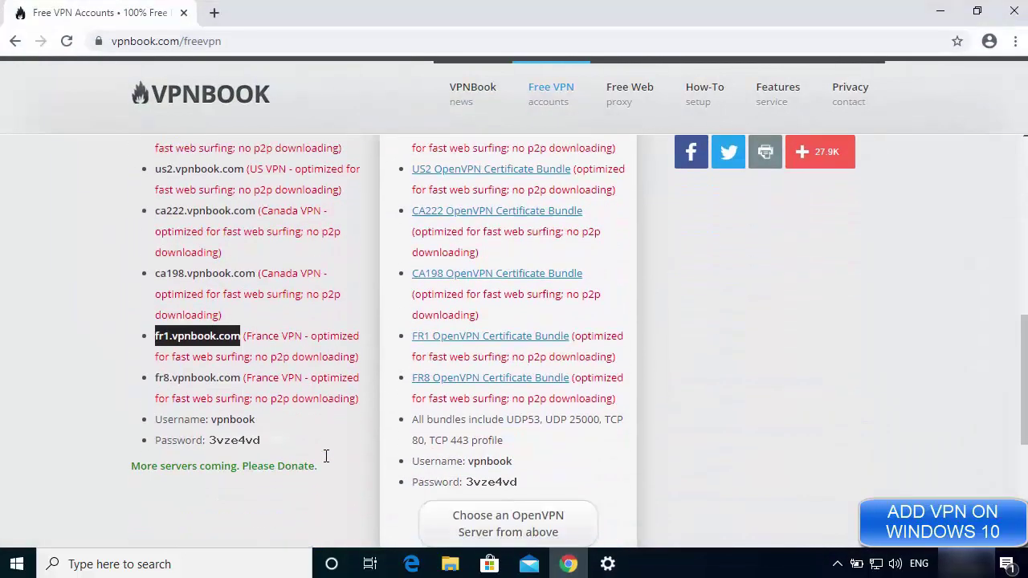
{"action": "double_click", "coordinate": [233, 338]}
{"action": "key", "text": "ctrl+c"}
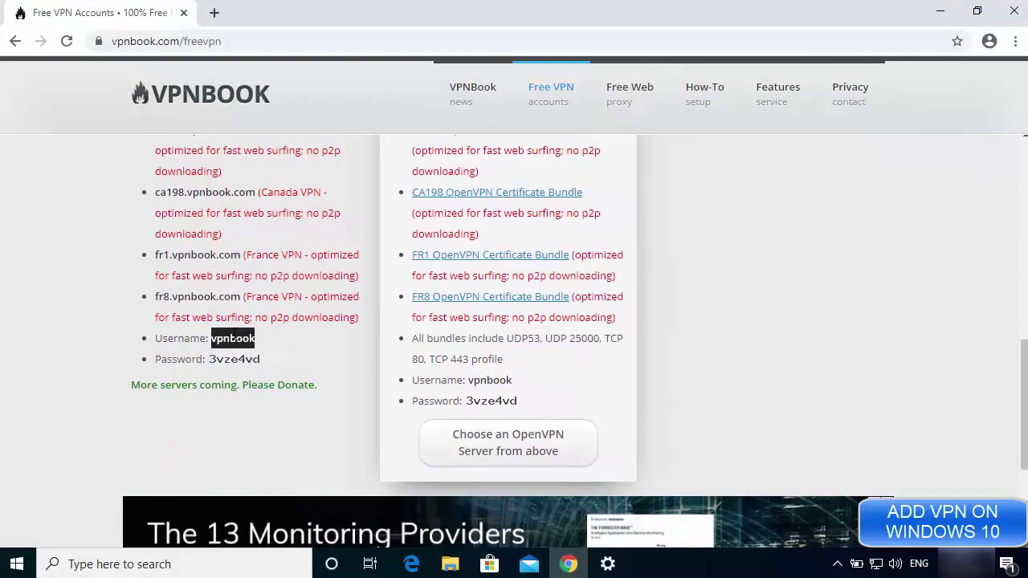
Step: Save the VPNBOOK connection and select its entry in the VPN list
{"action": "left_click", "coordinate": [608, 563]}
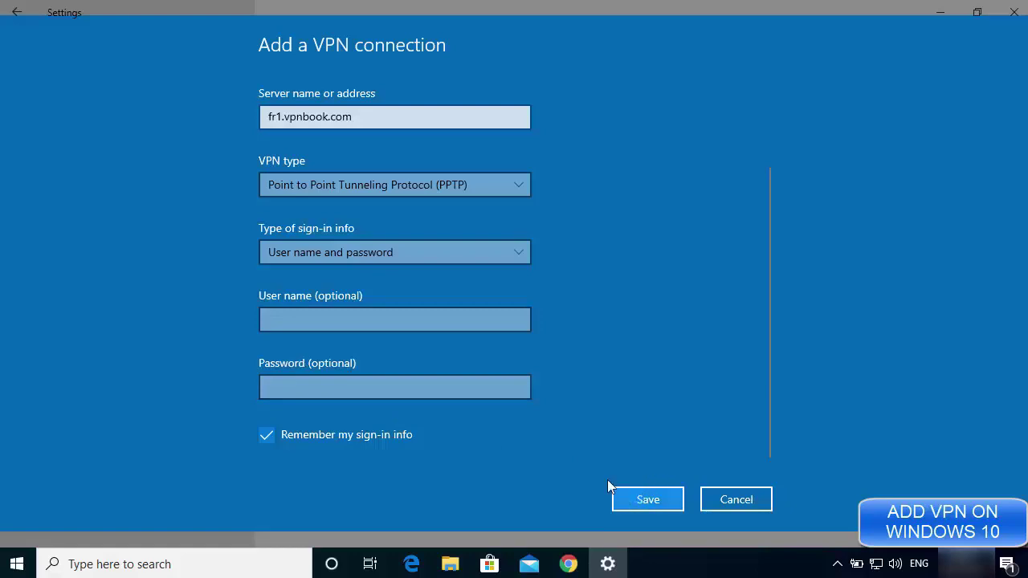
{"action": "left_click", "coordinate": [627, 498]}
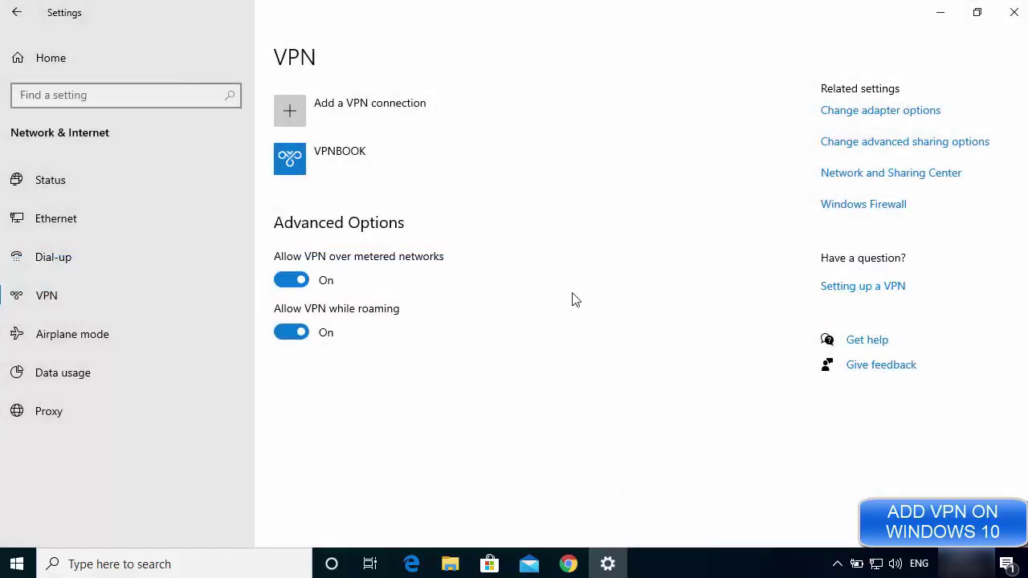
{"action": "left_click", "coordinate": [357, 165]}
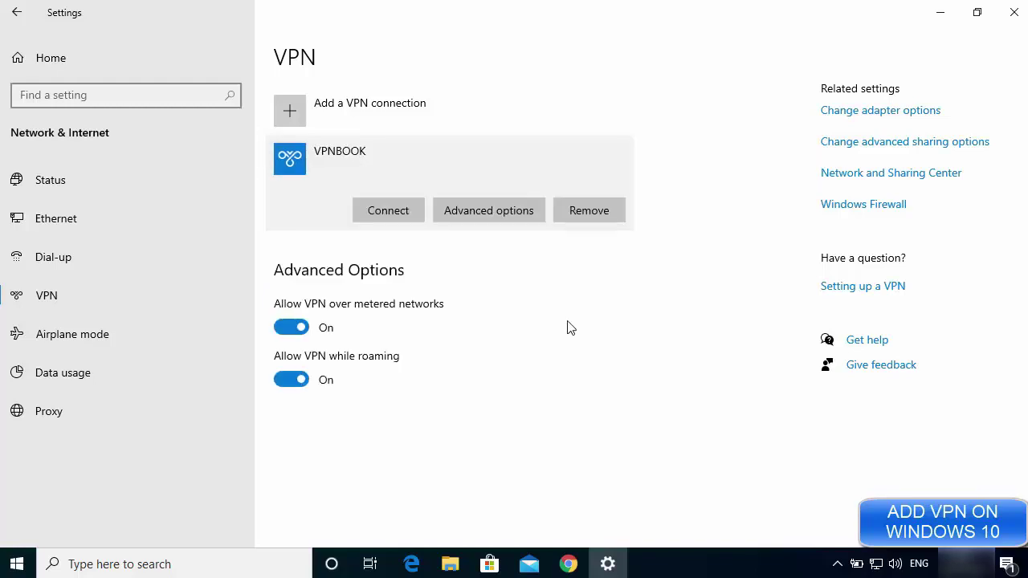
Step: Connect VPNBOOK, pasting the vpnbook.com username and password into the sign-in prompt
{"action": "left_click", "coordinate": [386, 209]}
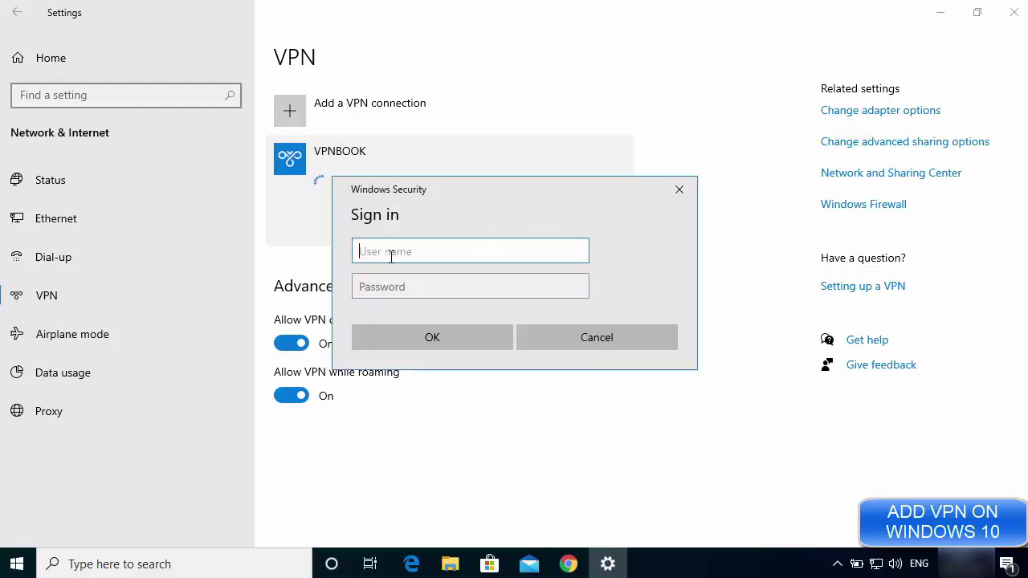
{"action": "left_click", "coordinate": [567, 564]}
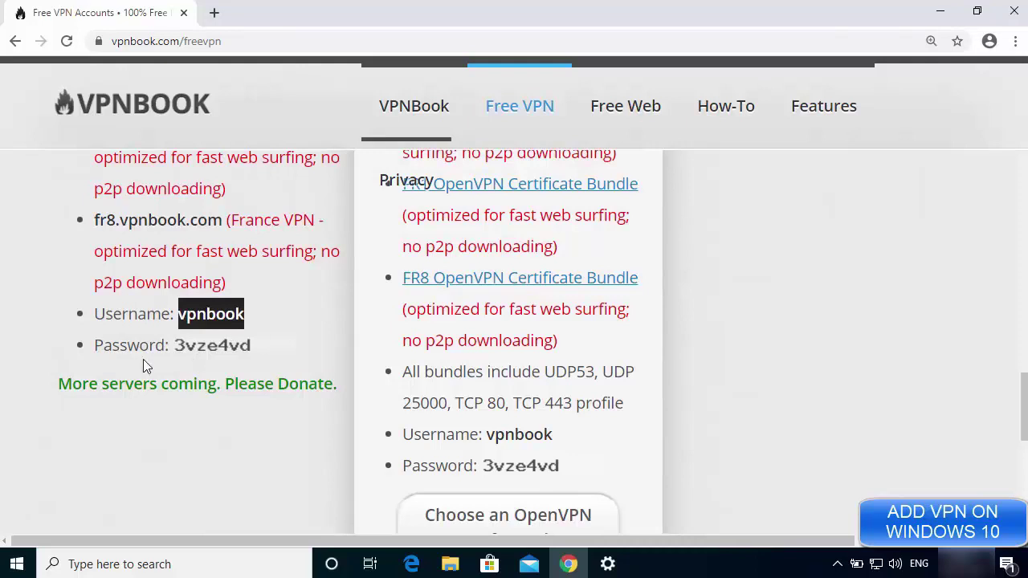
{"action": "left_click", "coordinate": [608, 563]}
{"action": "key", "text": "ctrl+v"}
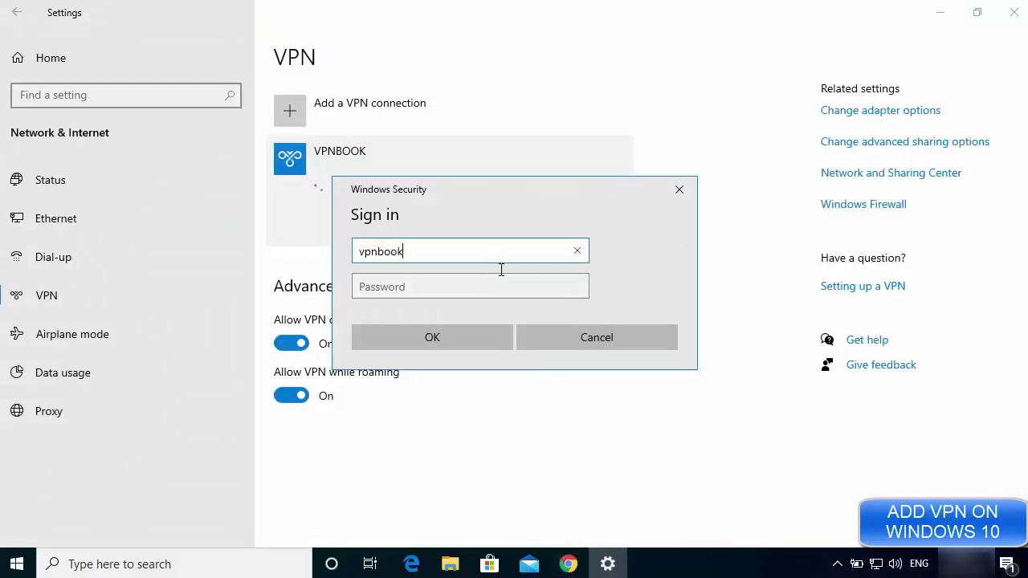
{"action": "left_click", "coordinate": [568, 564]}
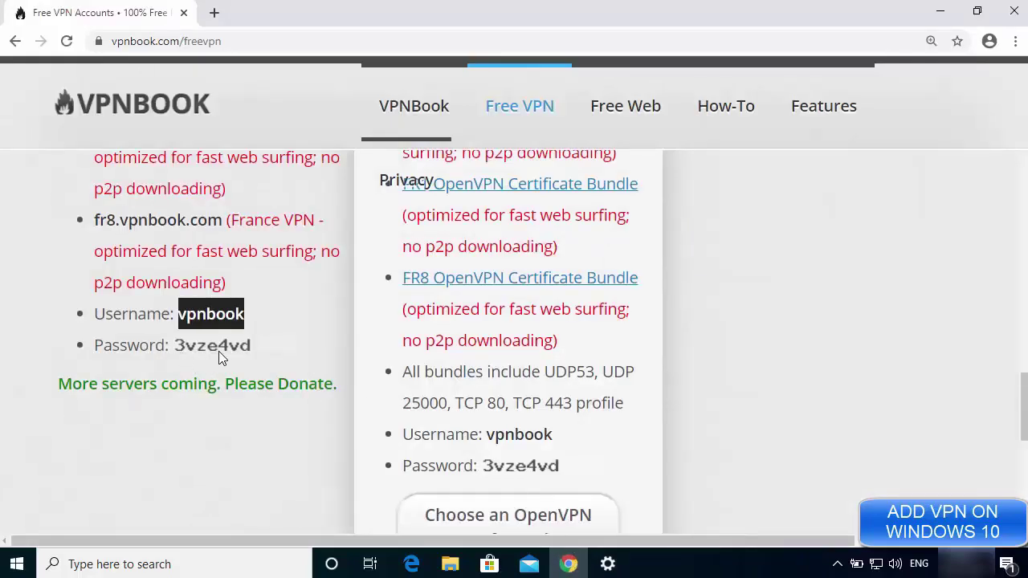
{"action": "left_click", "coordinate": [607, 563]}
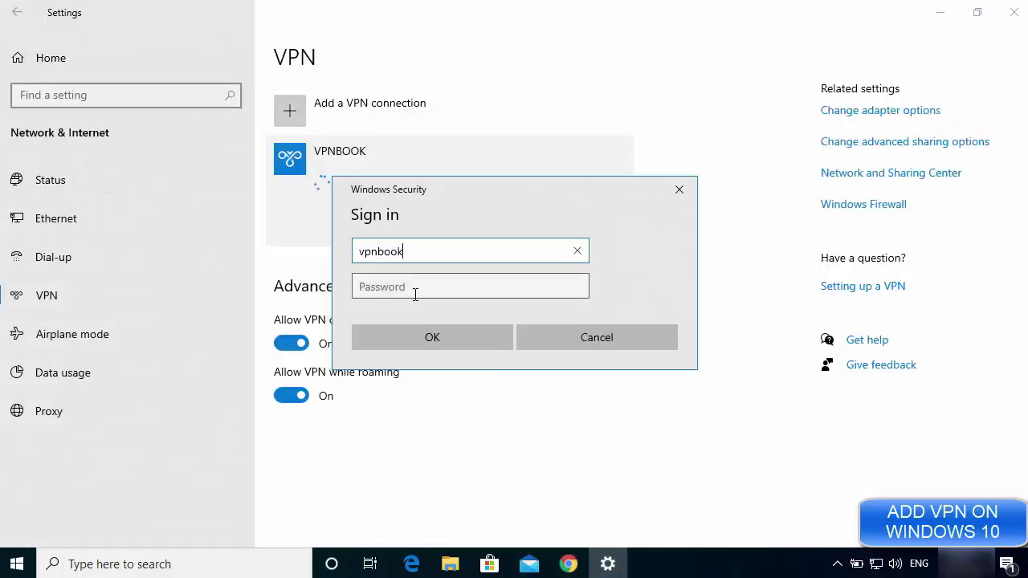
{"action": "left_click", "coordinate": [415, 294]}
{"action": "key", "text": "ctrl+v"}
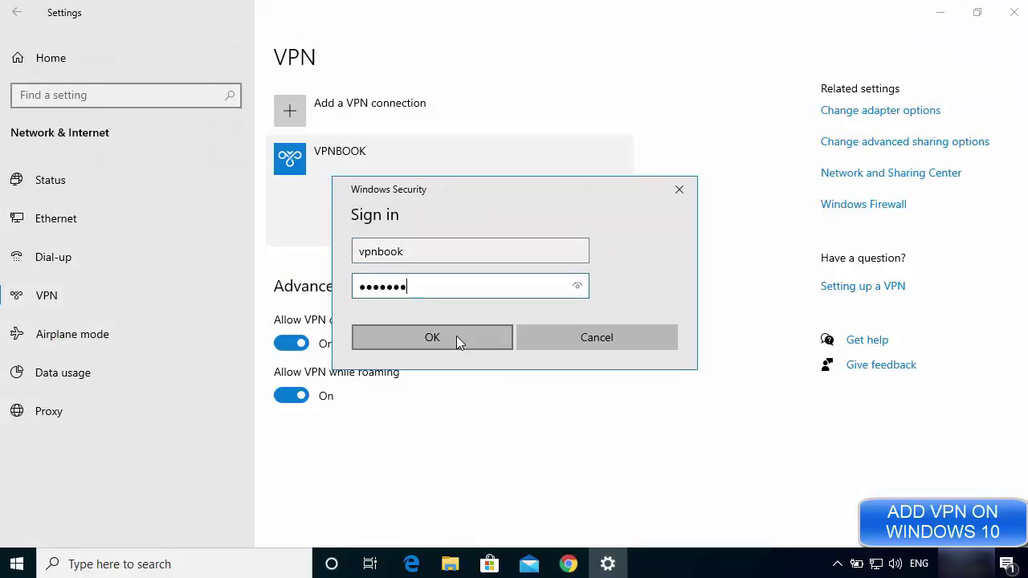
{"action": "left_click", "coordinate": [456, 337]}
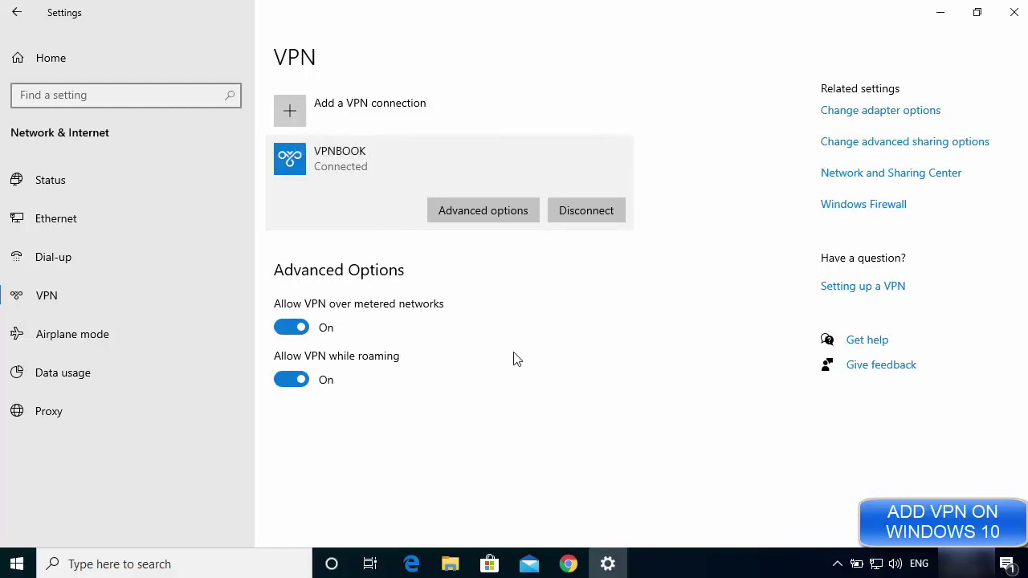
Step: Search 'what is my ip' in a new Chrome tab
{"action": "left_click", "coordinate": [568, 564]}
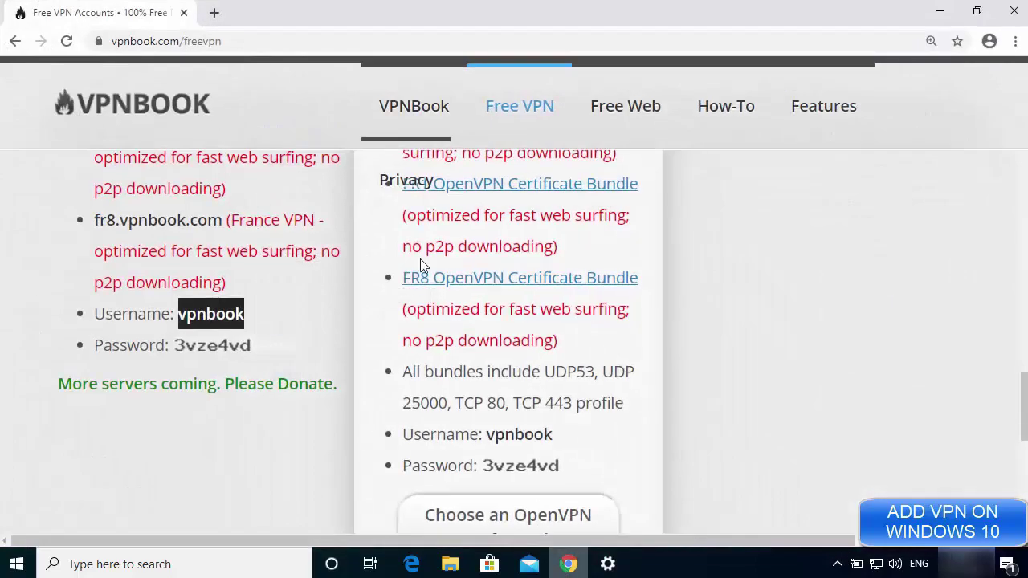
{"action": "left_click", "coordinate": [213, 14]}
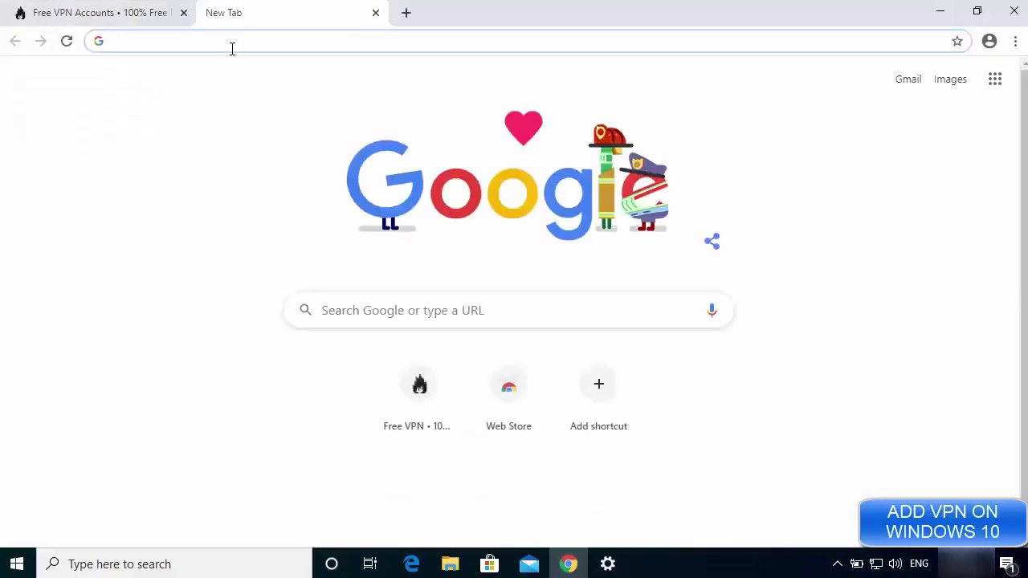
{"action": "type", "text": "what is my ip"}
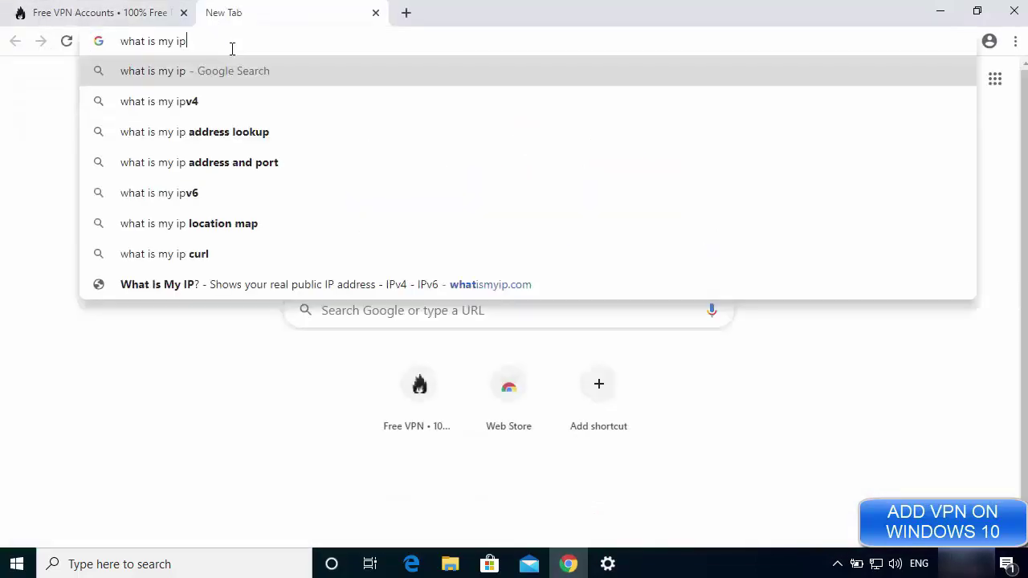
{"action": "left_click", "coordinate": [175, 74]}
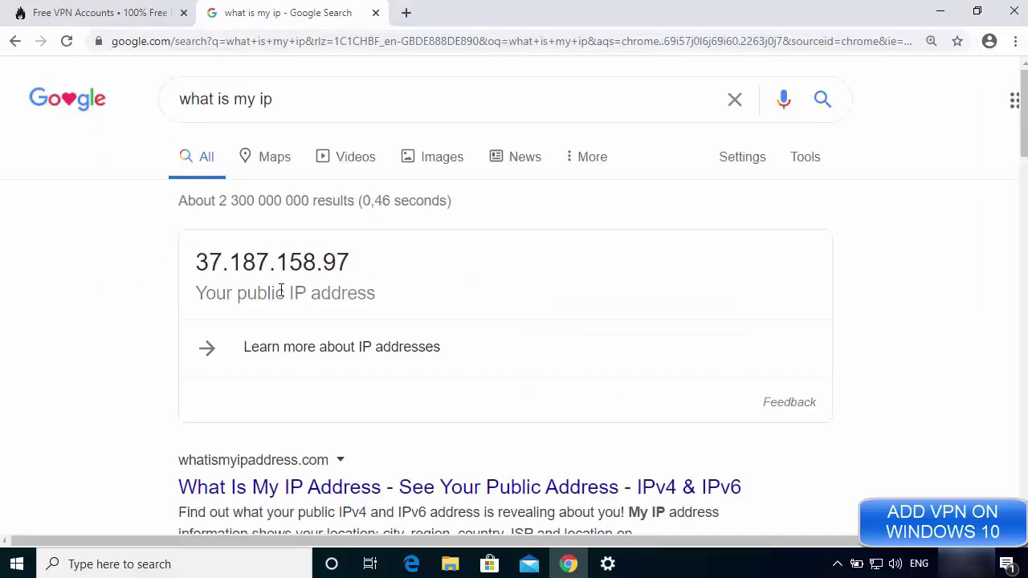
{"action": "scroll", "coordinate": [281, 291], "scroll_direction": "down", "scroll_amount": 7}
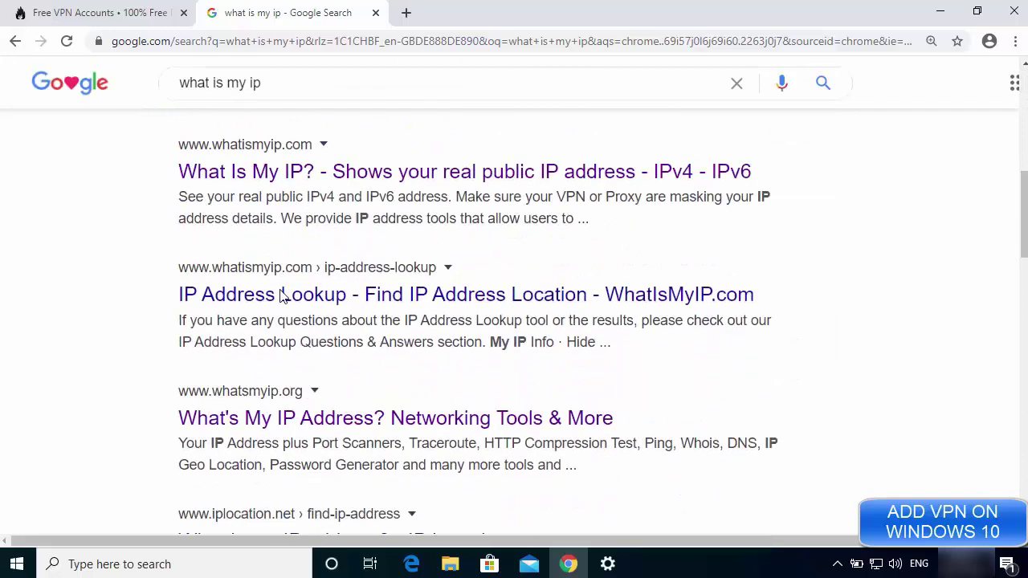
{"action": "scroll", "coordinate": [282, 337], "scroll_direction": "down", "scroll_amount": 1}
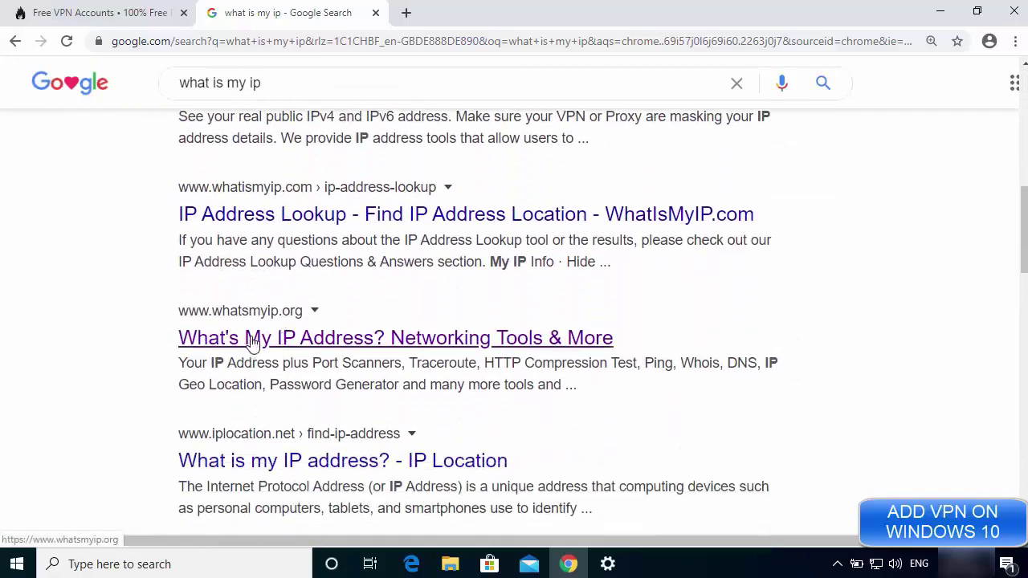
{"action": "left_click", "coordinate": [313, 341]}
{"action": "left_click_drag", "start_coordinate": [500, 341], "coordinate": [651, 334]}
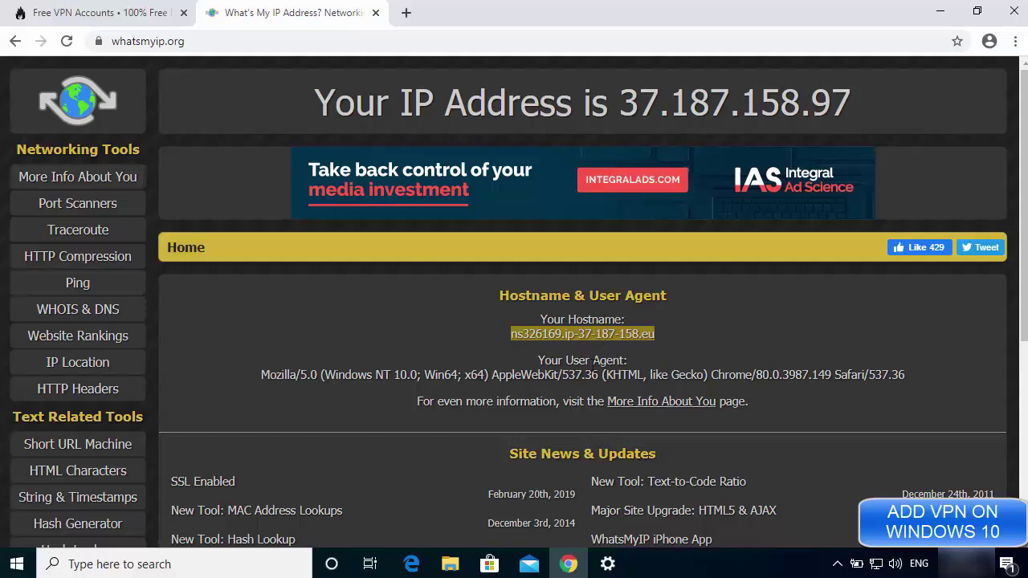
{"action": "left_click", "coordinate": [627, 100]}
{"action": "left_click_drag", "start_coordinate": [623, 93], "coordinate": [845, 107]}
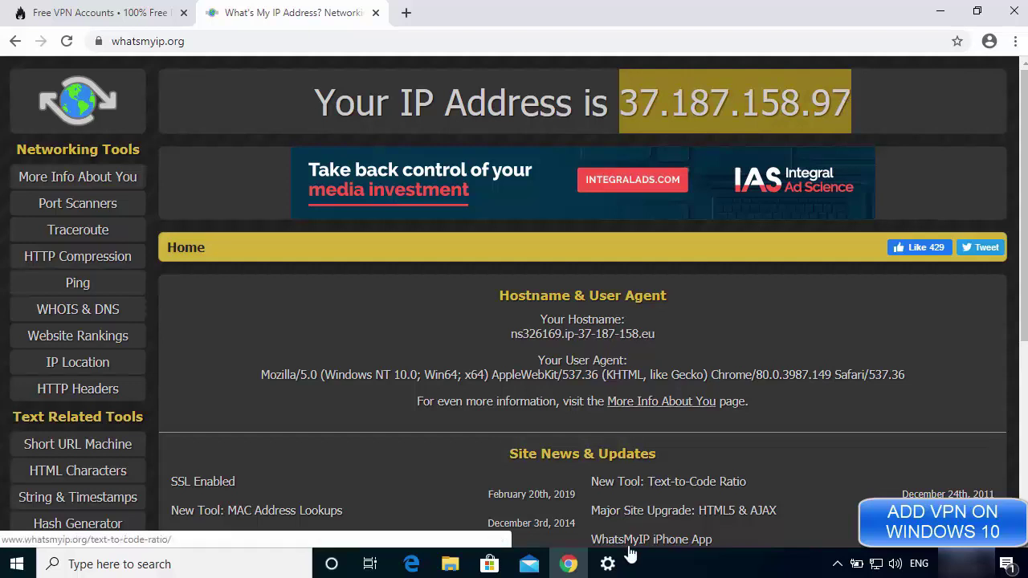
{"action": "left_click", "coordinate": [607, 563]}
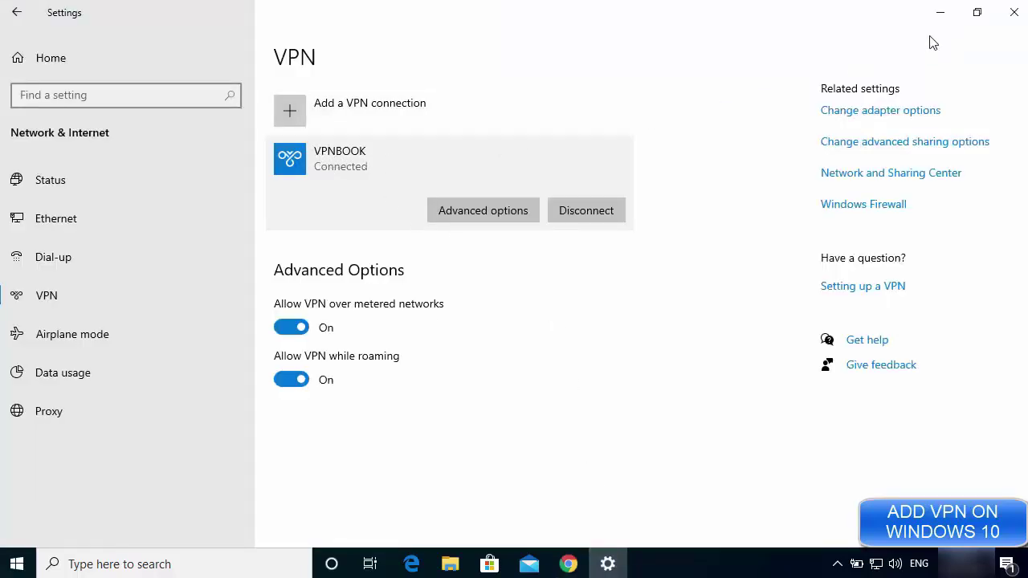
Step: Open Change adapter options from the tray icon's Network & Internet settings
{"action": "left_click", "coordinate": [934, 12]}
{"action": "left_click", "coordinate": [931, 12]}
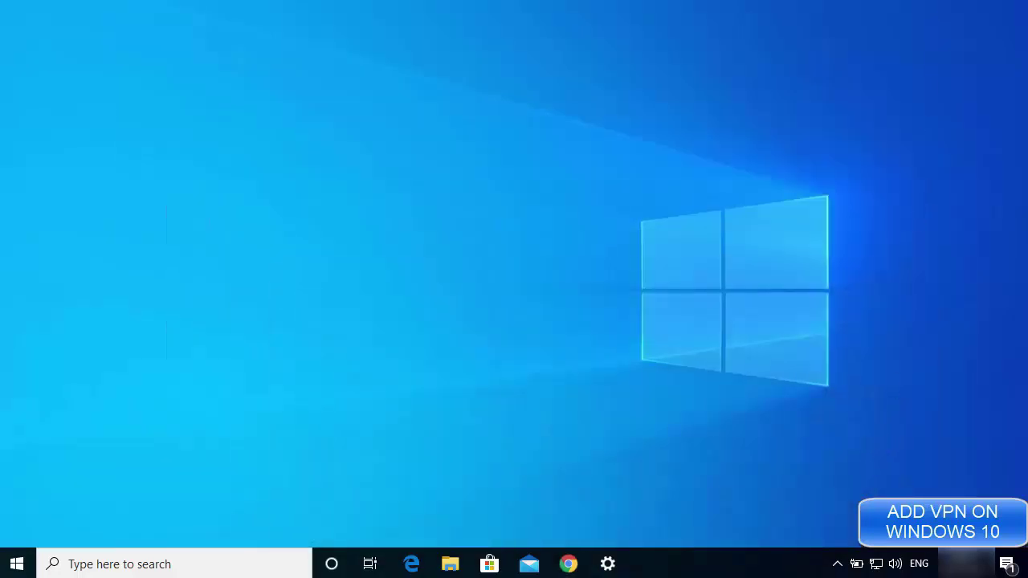
{"action": "right_click", "coordinate": [875, 566]}
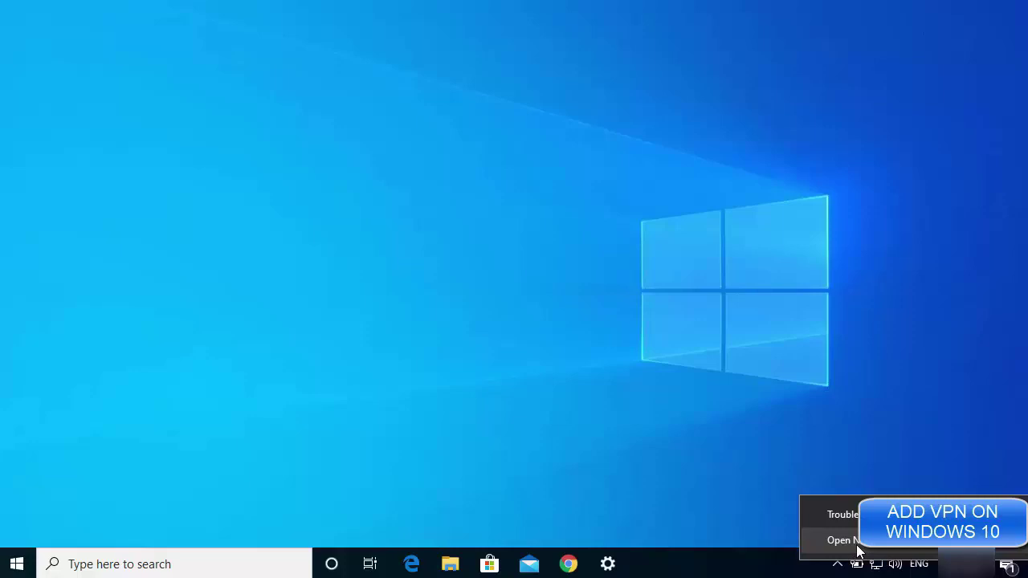
{"action": "left_click", "coordinate": [857, 545]}
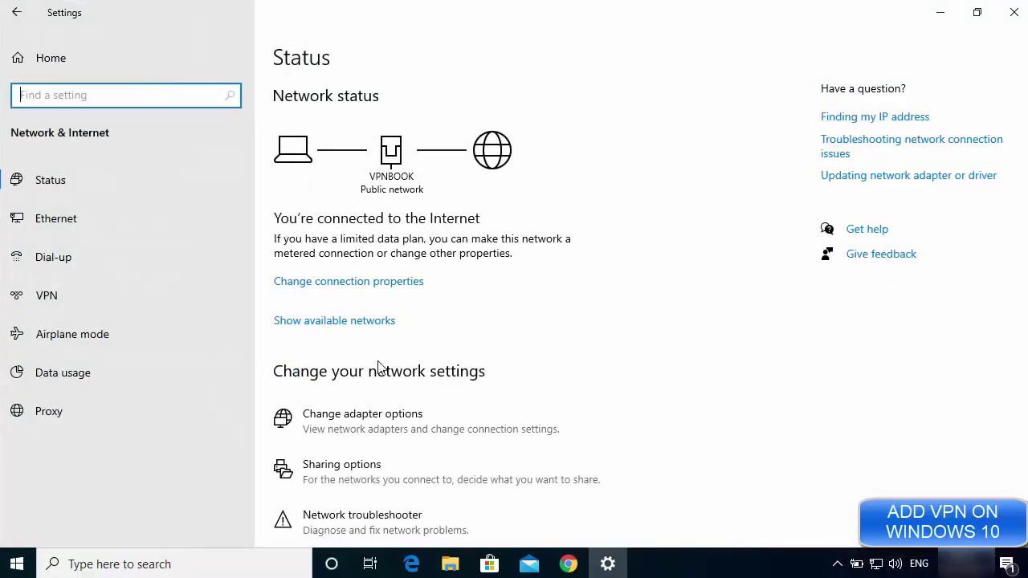
{"action": "left_click", "coordinate": [378, 420]}
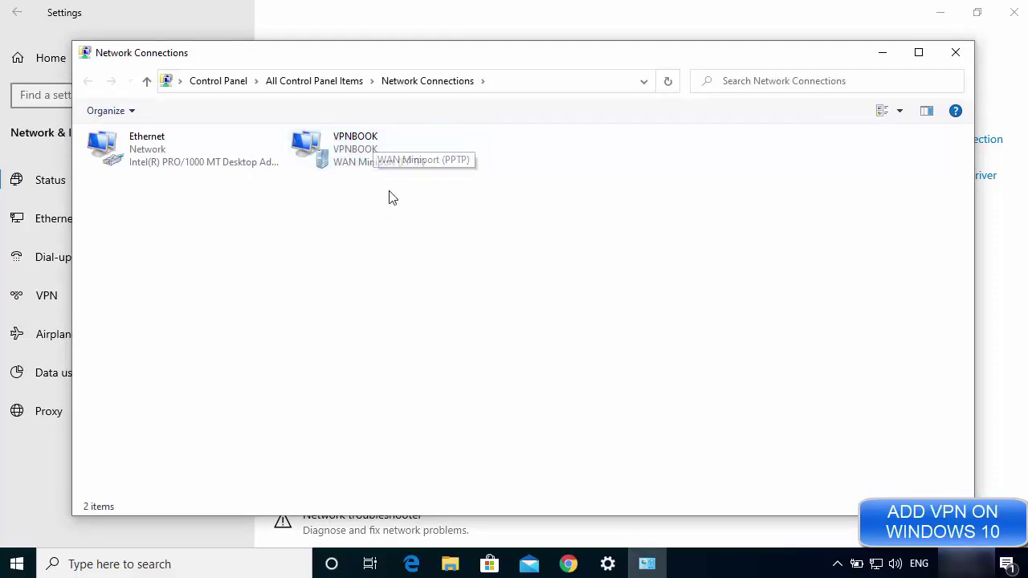
{"action": "right_click", "coordinate": [365, 155]}
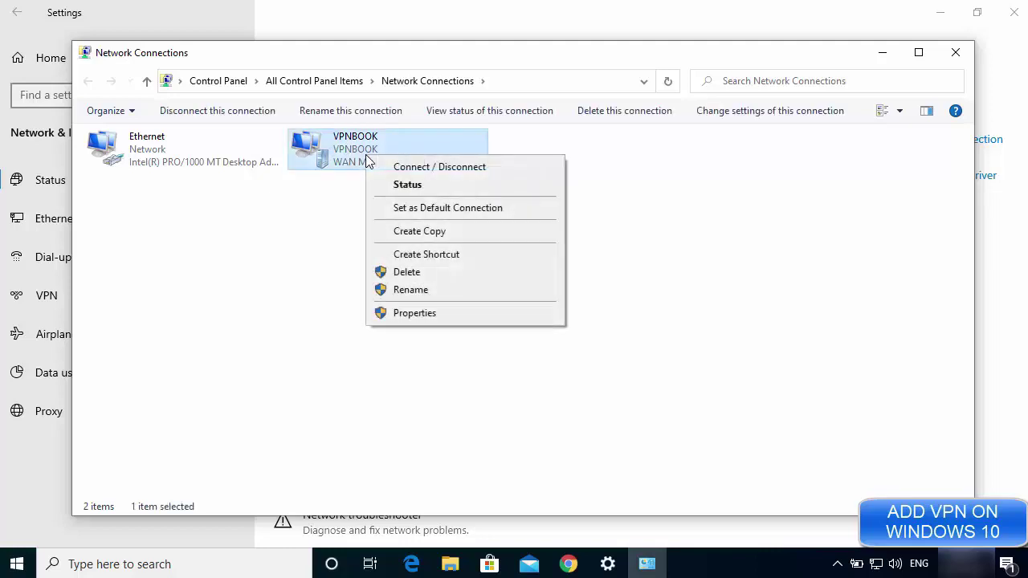
{"action": "left_click", "coordinate": [419, 315]}
{"action": "left_click", "coordinate": [482, 128]}
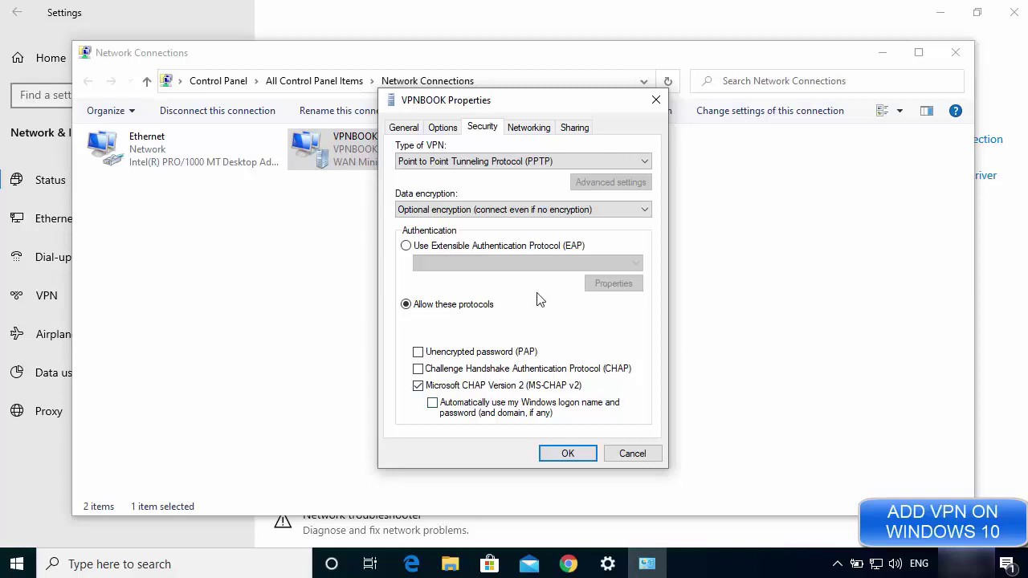
{"action": "left_click", "coordinate": [529, 129]}
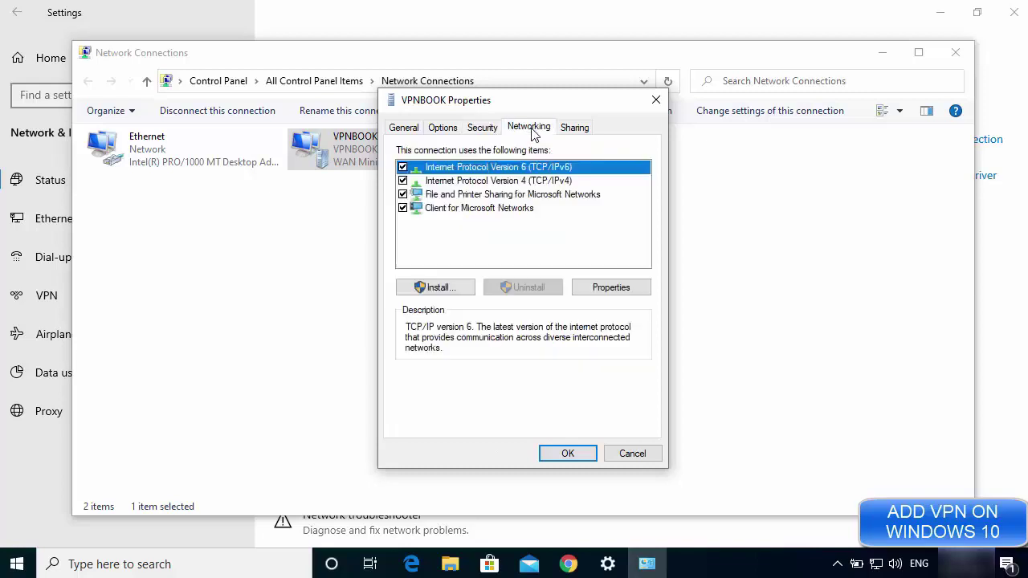
{"action": "left_click", "coordinate": [575, 129]}
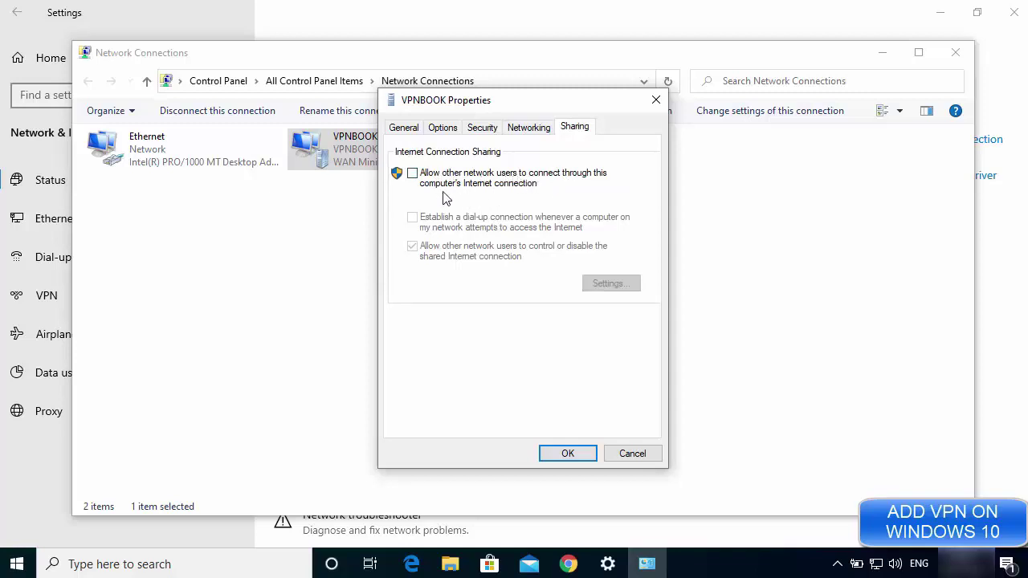
{"action": "left_click", "coordinate": [410, 128]}
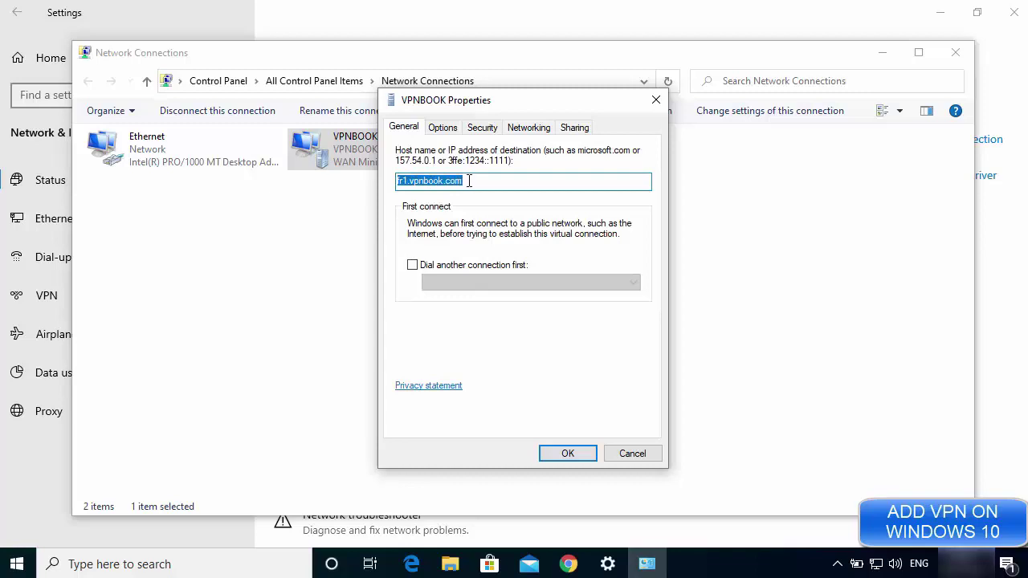
Step: Close the VPNBOOK properties without changes and reopen Settings at Network & Internet > VPN
{"action": "key", "text": "Return"}
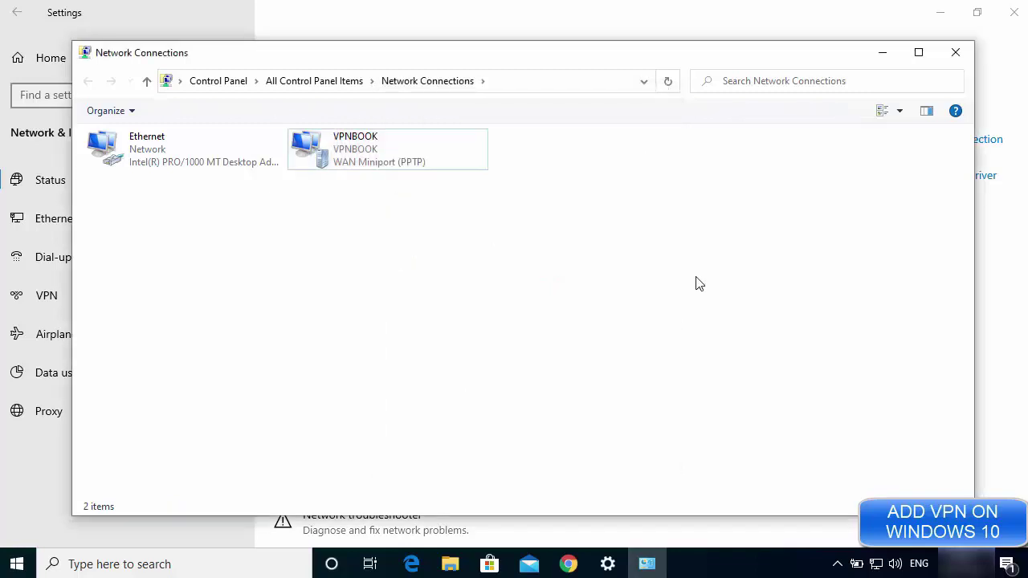
{"action": "left_click", "coordinate": [885, 57]}
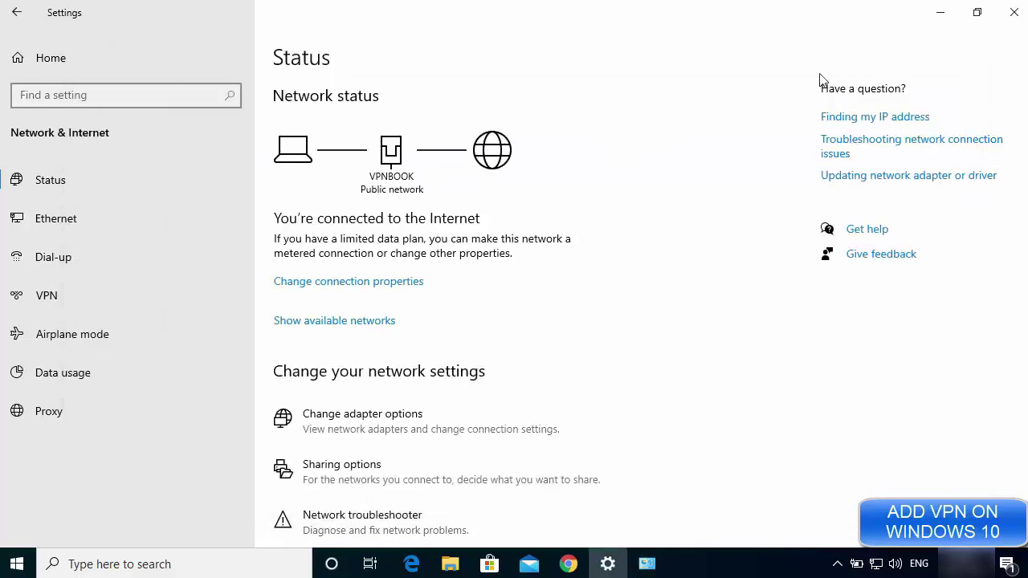
{"action": "left_click", "coordinate": [1011, 12]}
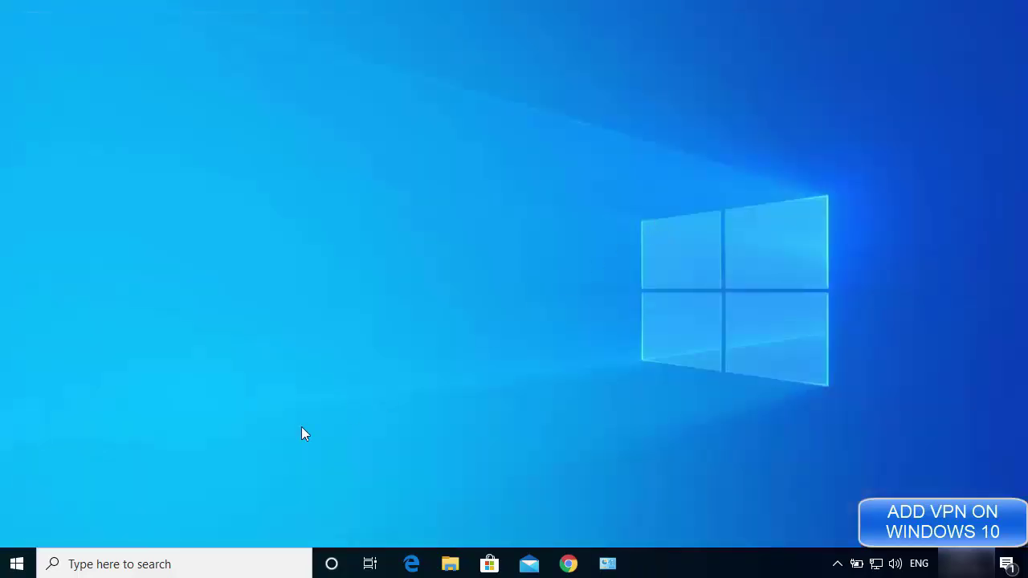
{"action": "left_click", "coordinate": [17, 563]}
{"action": "left_click", "coordinate": [26, 491]}
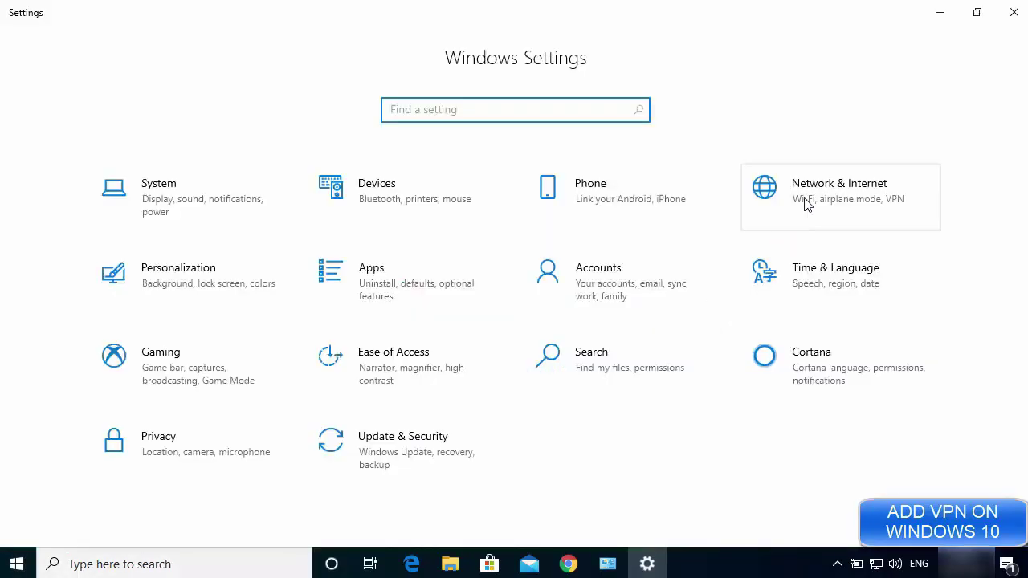
{"action": "left_click", "coordinate": [806, 203]}
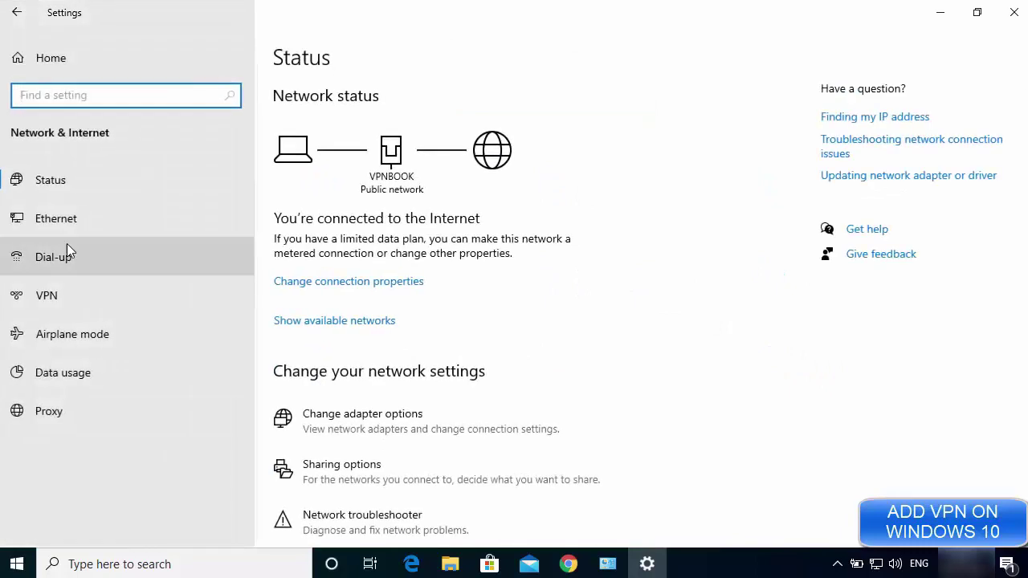
{"action": "left_click", "coordinate": [24, 301]}
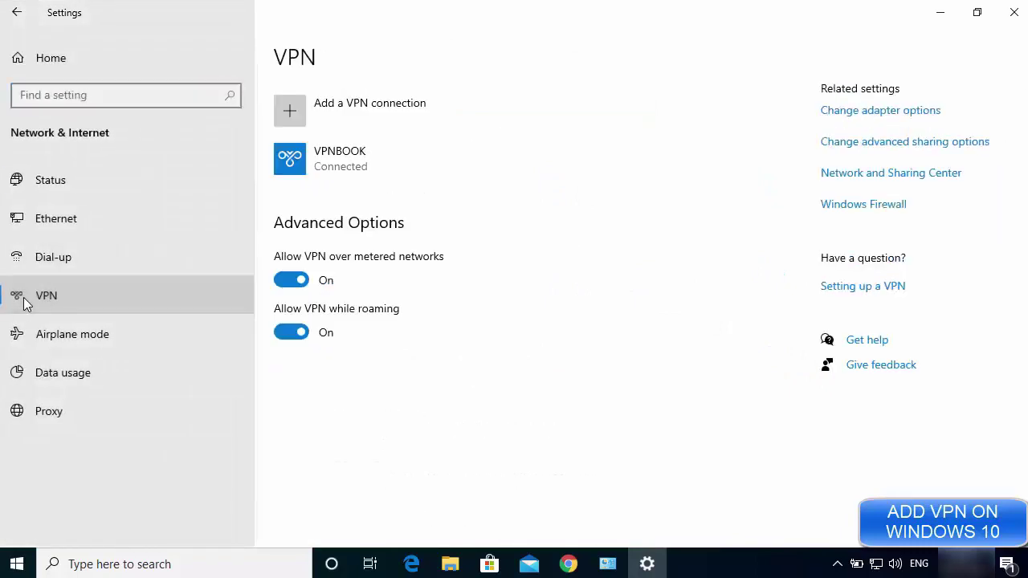
Step: Disconnect the VPNBOOK connection, then remove it and confirm the removal
{"action": "left_click", "coordinate": [345, 165]}
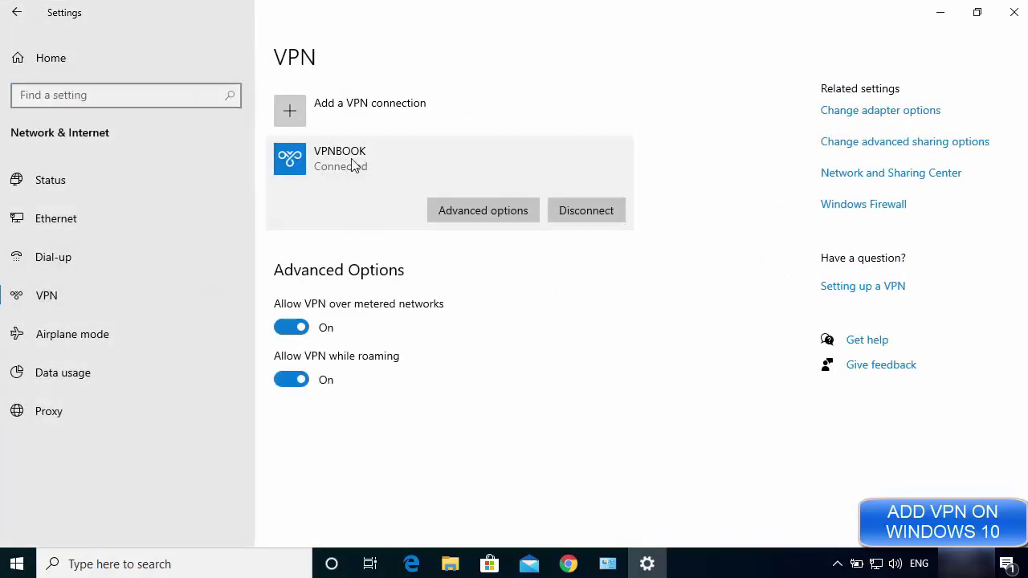
{"action": "left_click", "coordinate": [601, 213]}
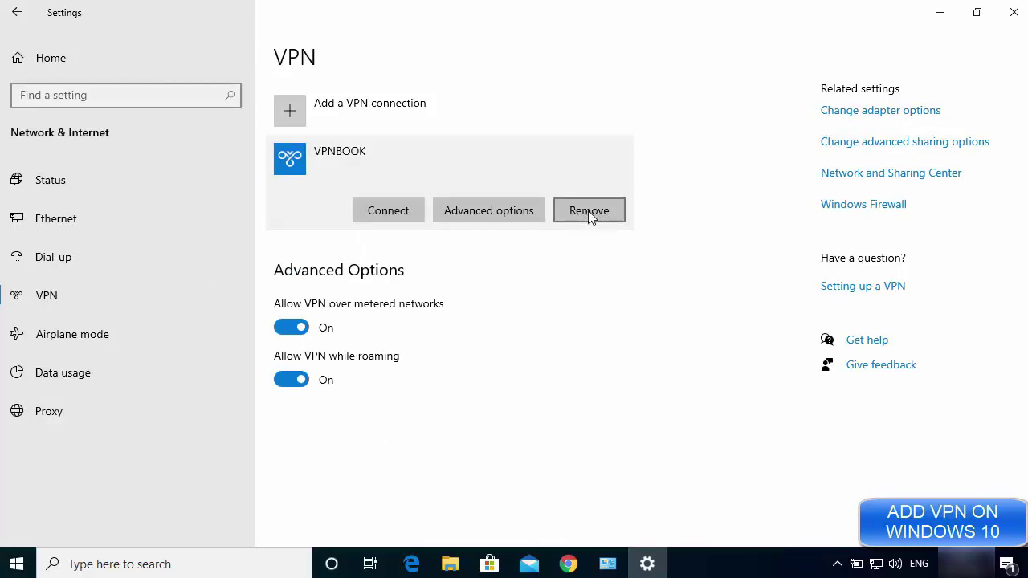
{"action": "left_click", "coordinate": [588, 210]}
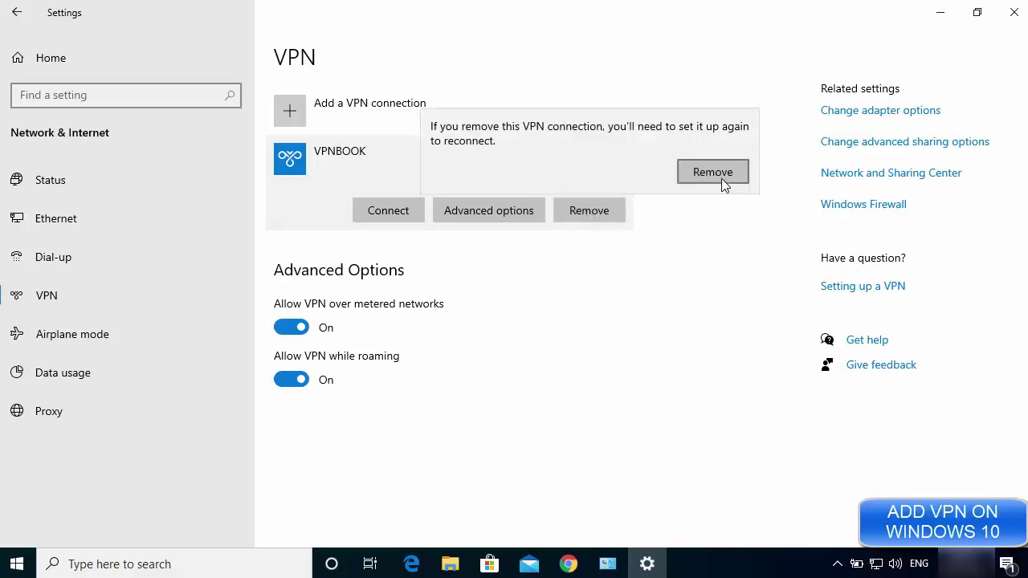
{"action": "left_click", "coordinate": [712, 172]}
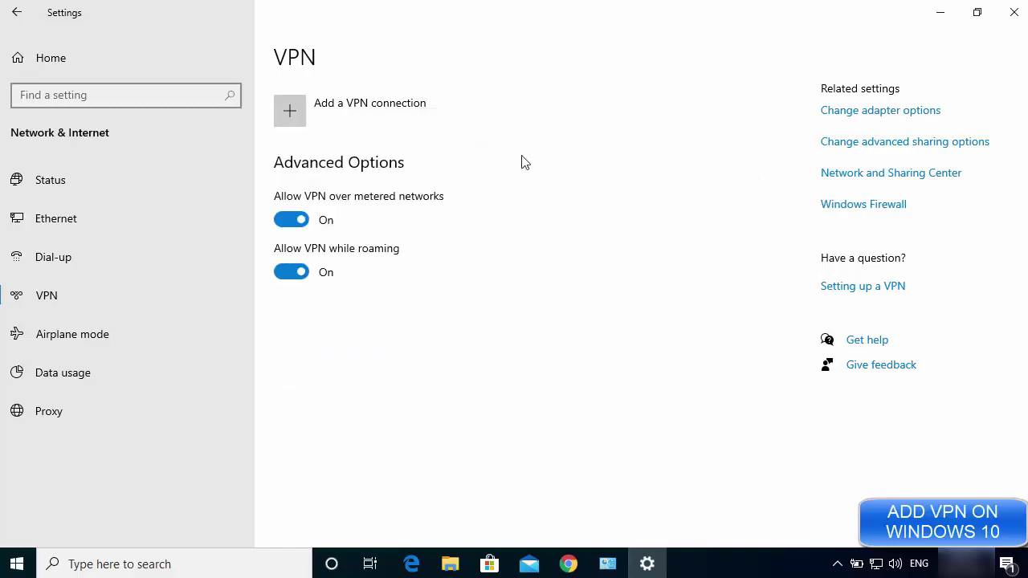